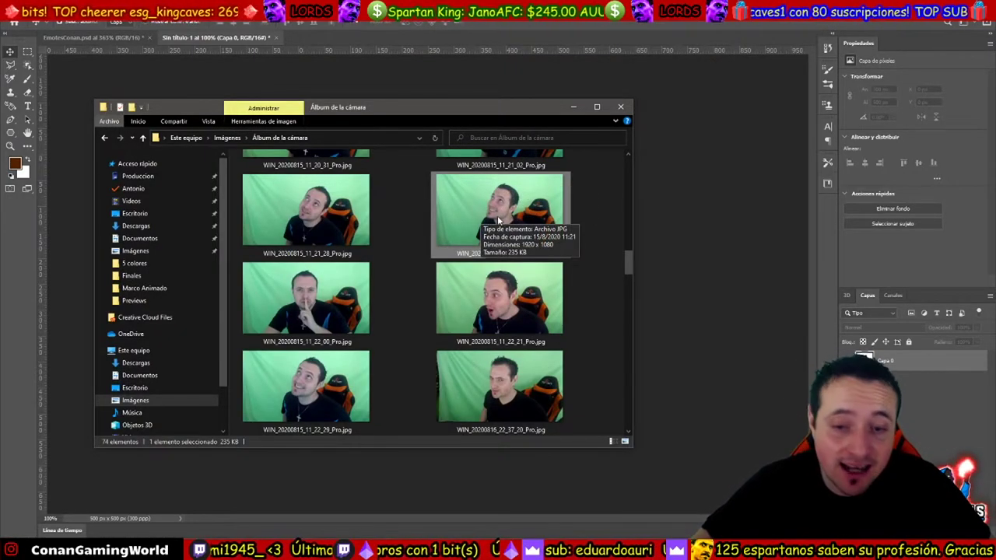
Place the photo WIN_20200815_11_21_37_Pro.jpg on the square canvas at its fitted size.
drag(702, 224, 701, 218)
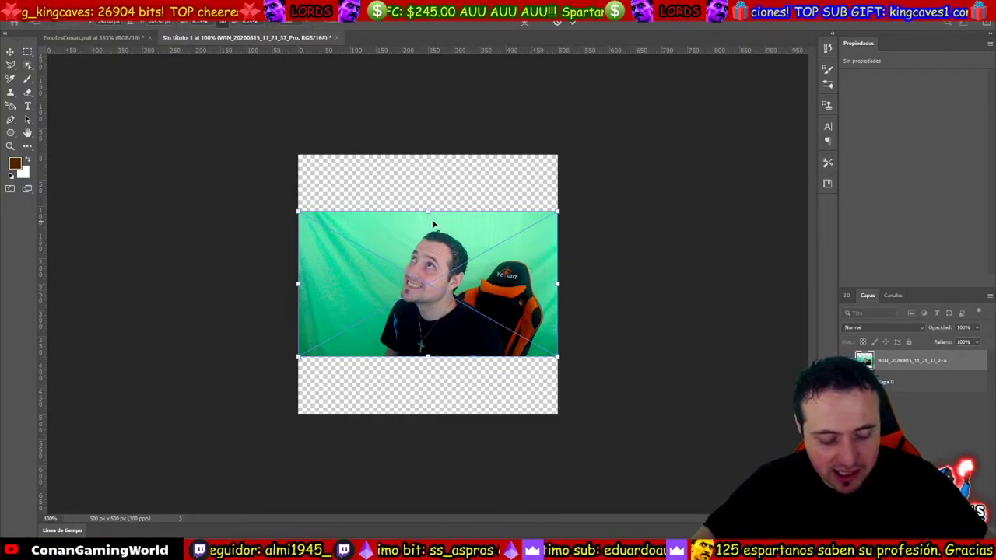
key(Return)
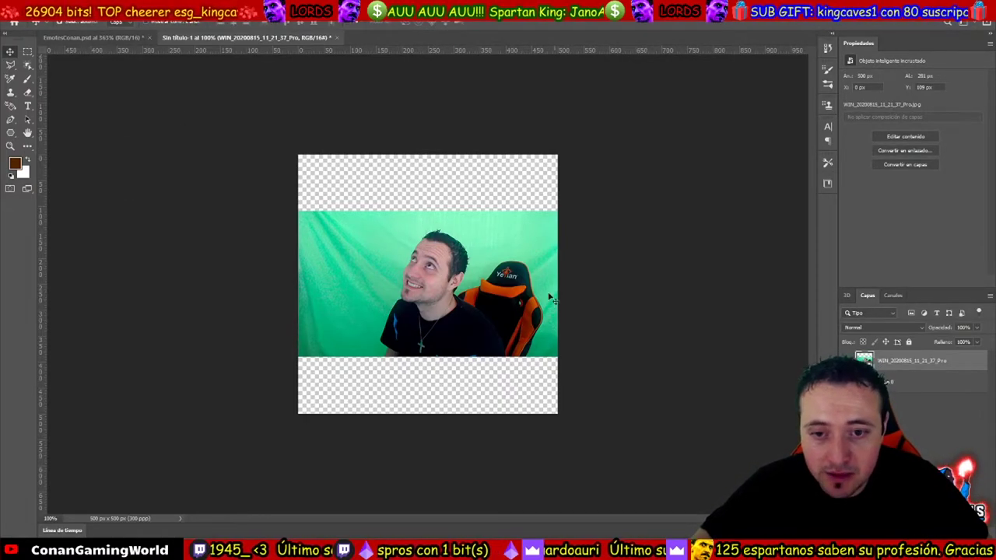
Rasterize the placed photo's layer and erase part of the green backdrop beside the man with the Eraser.
right_click(28, 94)
click(93, 94)
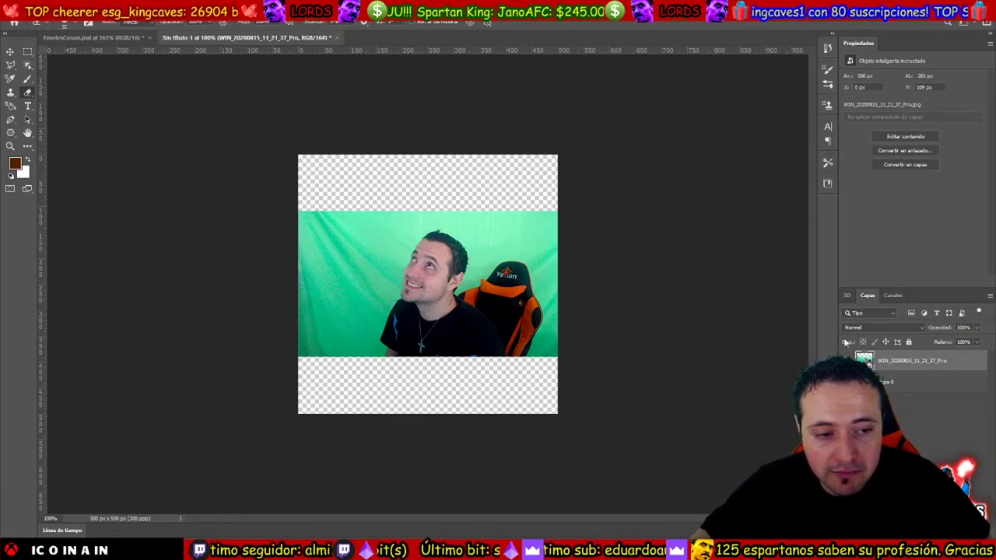
right_click(890, 366)
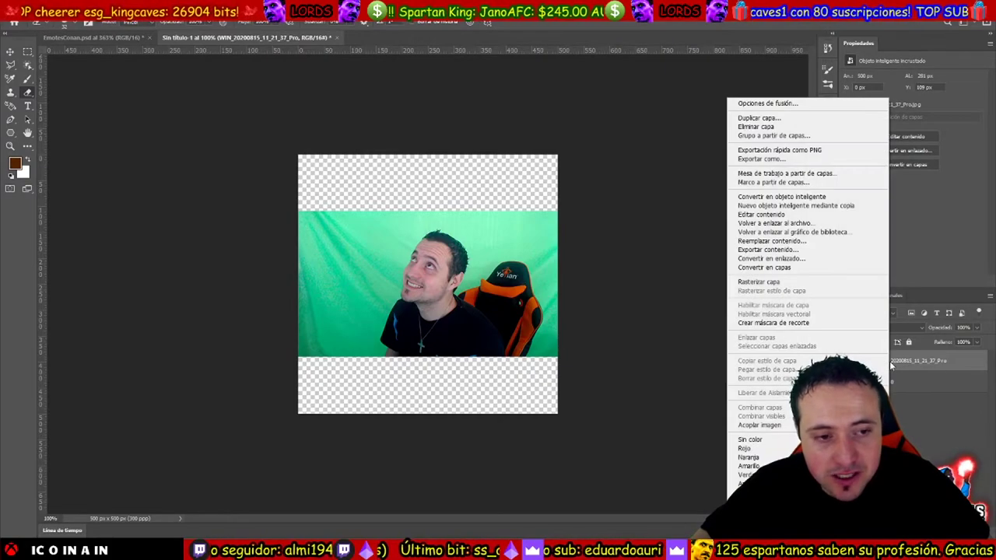
click(786, 281)
mouse_move(366, 230)
mouse_down()
mouse_move(362, 272)
mouse_move(307, 307)
mouse_move(301, 301)
mouse_up()
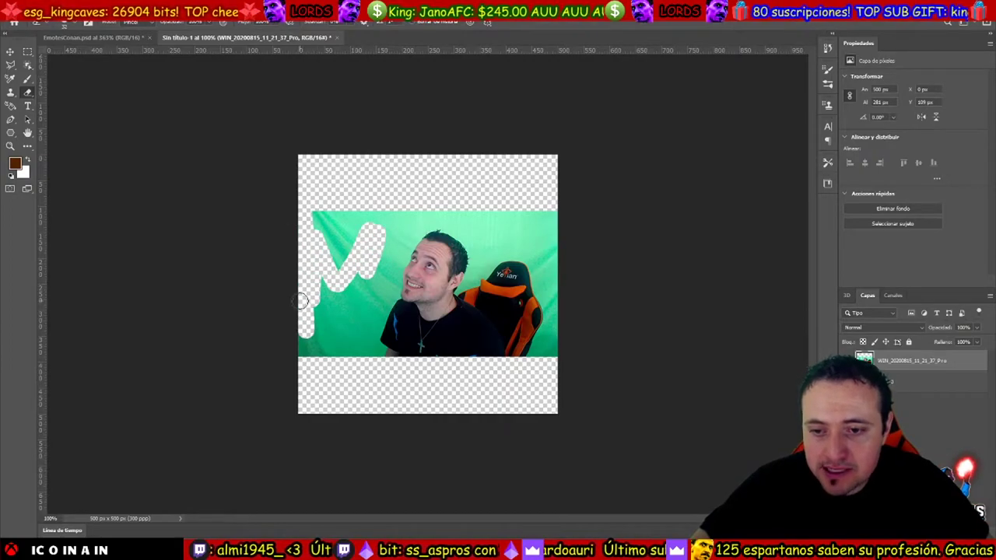
Remove most of the green backdrop around the man and chair with the Magic Eraser, trying out different tolerances.
right_click(27, 91)
click(109, 113)
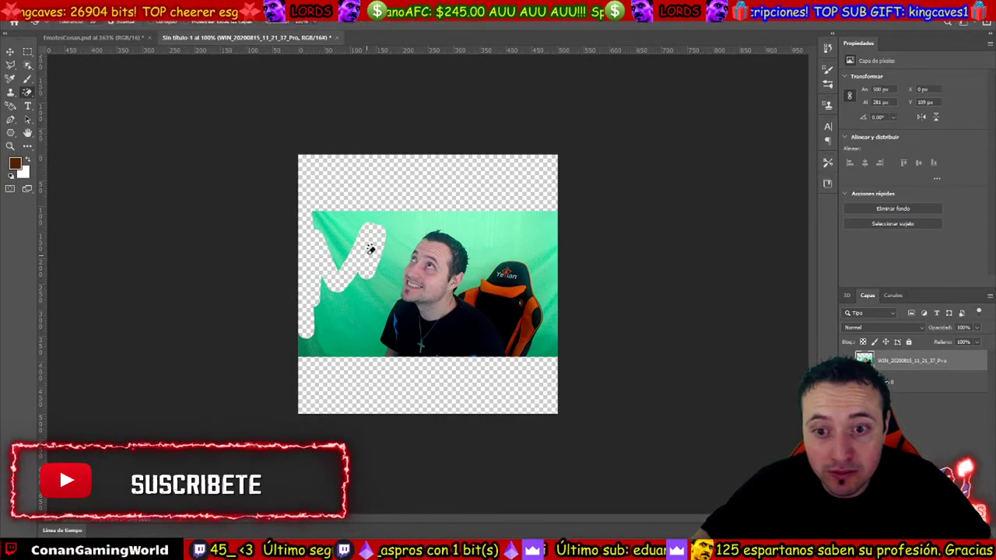
click(445, 232)
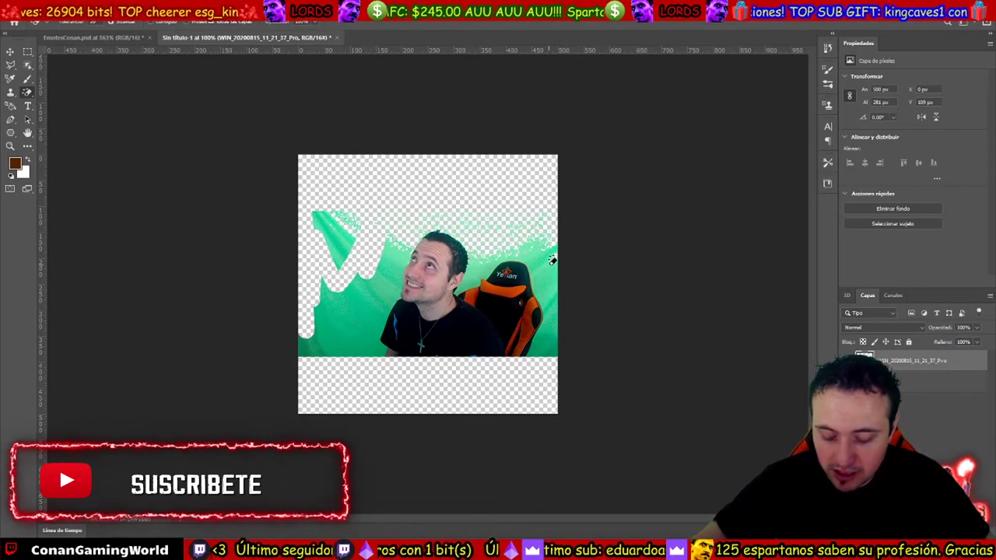
key(ctrl+z)
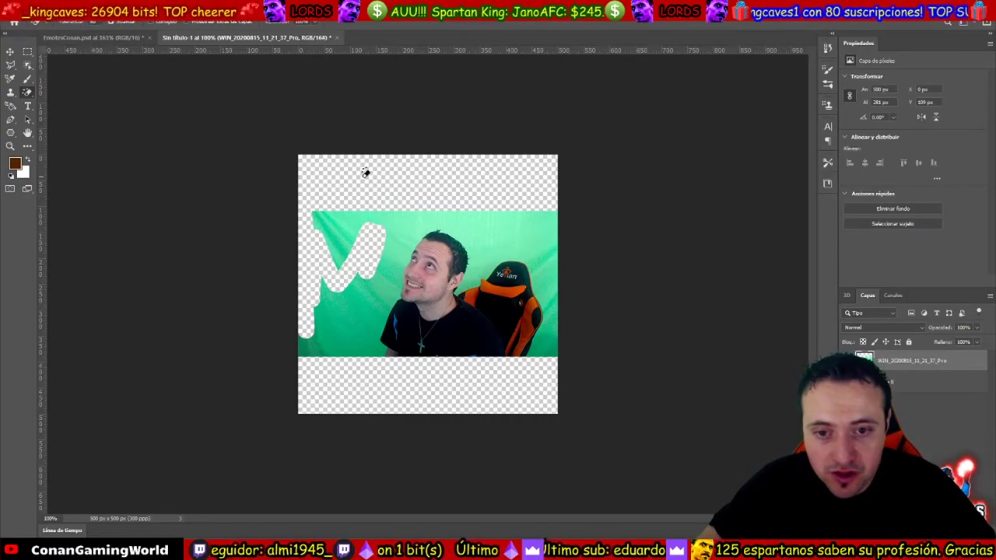
click(456, 221)
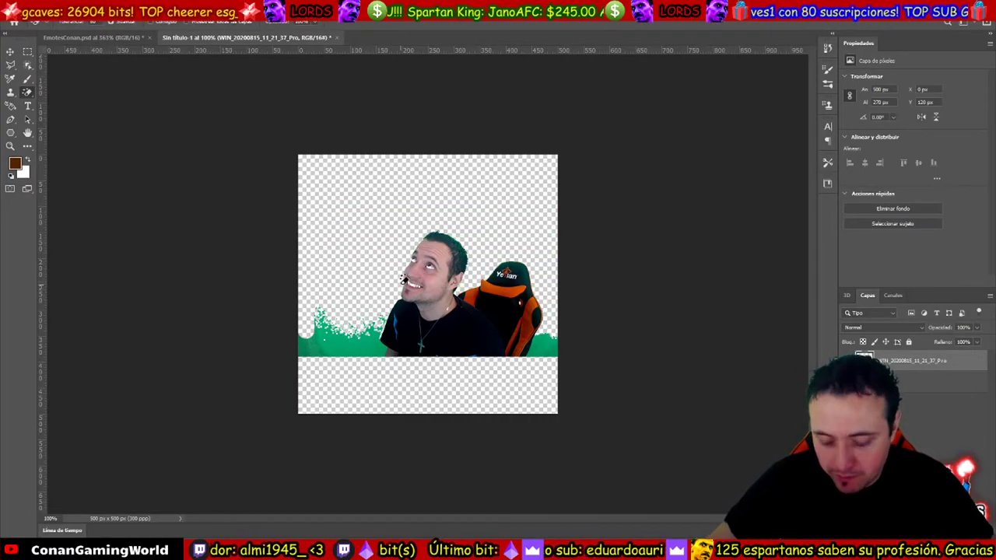
key(ctrl+z)
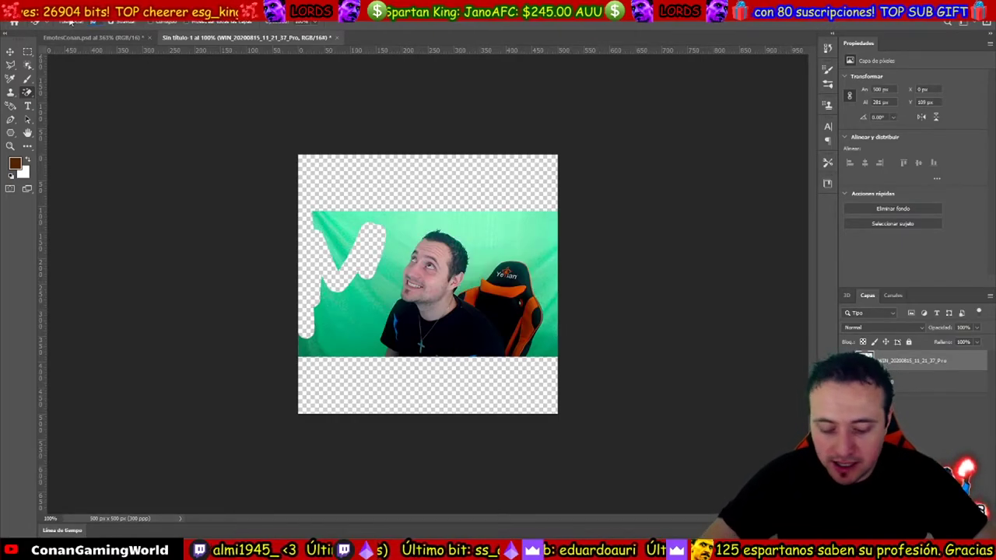
click(442, 251)
key(ctrl+z)
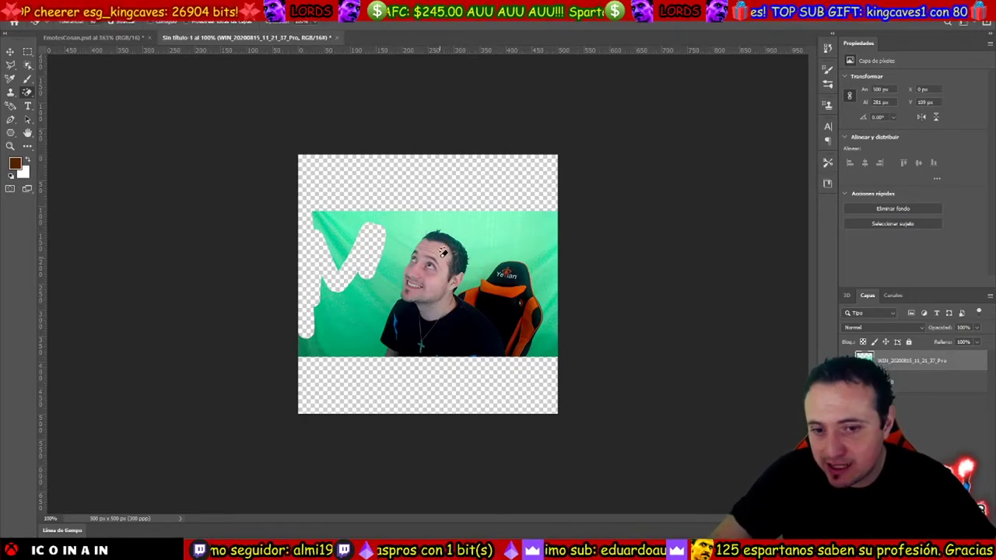
click(498, 240)
click(330, 345)
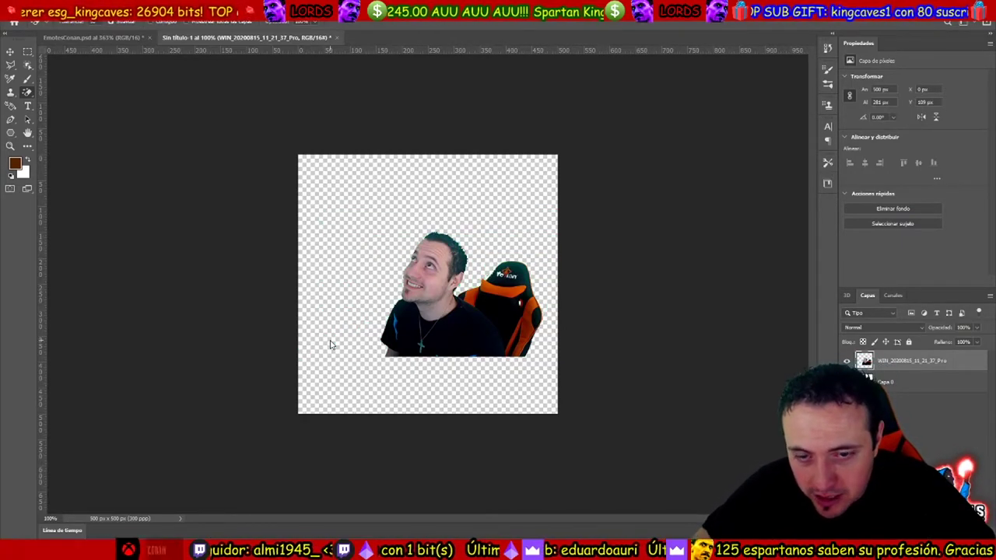
key(ctrl+z)
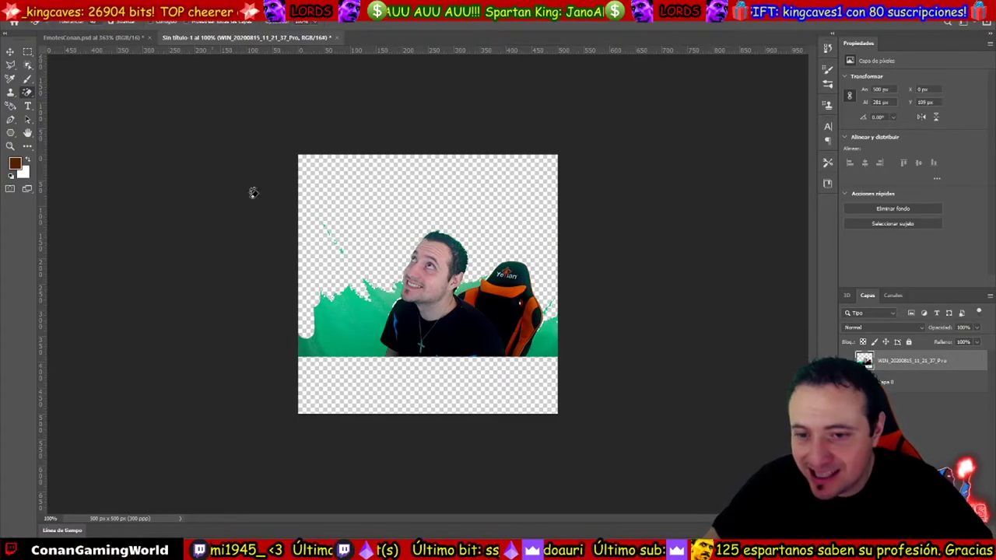
click(343, 312)
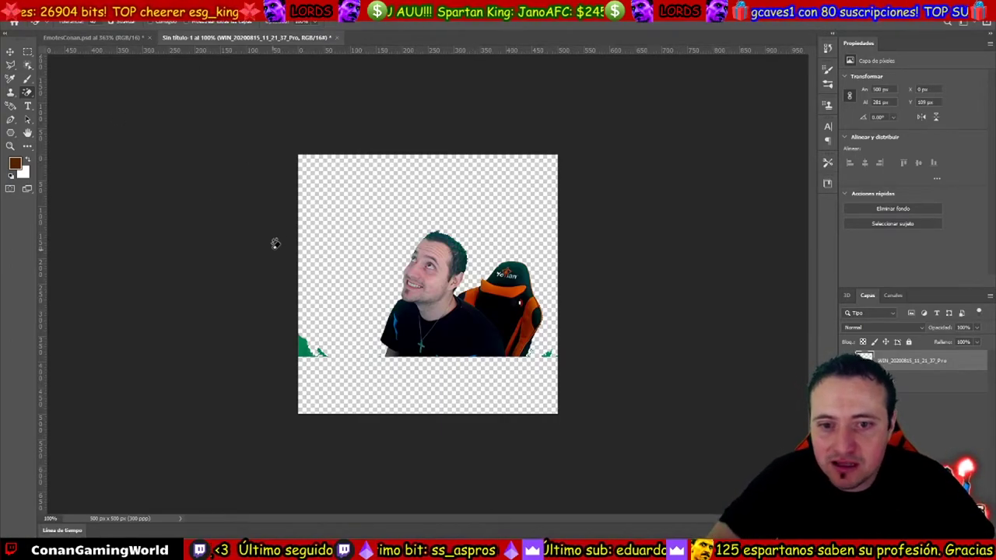
Erase the leftover green patches, the gaming chair and the lower torso with the Eraser, keeping only the head and collar area.
right_click(27, 92)
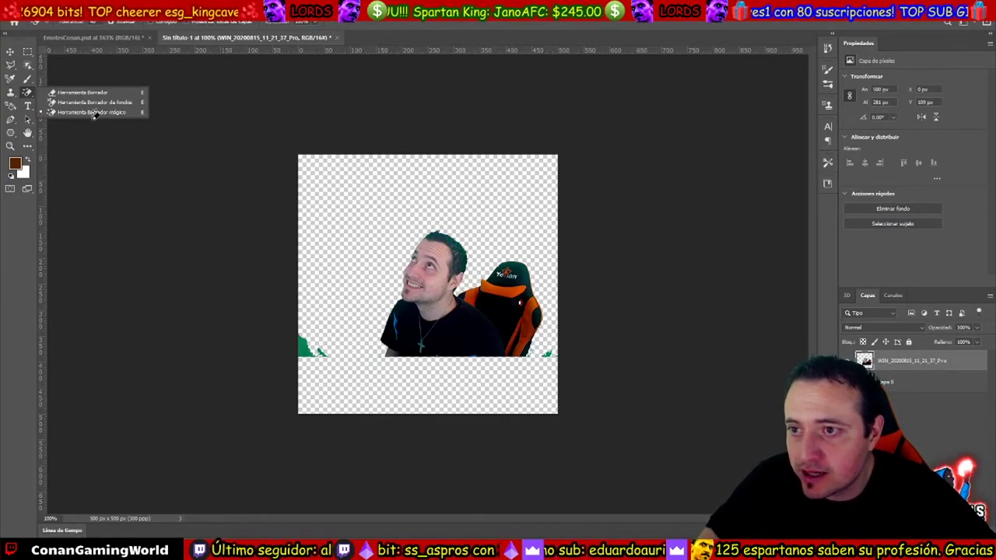
click(70, 92)
click(313, 350)
mouse_move(547, 350)
mouse_down()
mouse_move(519, 277)
mouse_move(518, 291)
mouse_move(502, 268)
mouse_move(534, 353)
mouse_move(509, 289)
mouse_move(490, 277)
mouse_move(524, 366)
mouse_move(482, 286)
mouse_up()
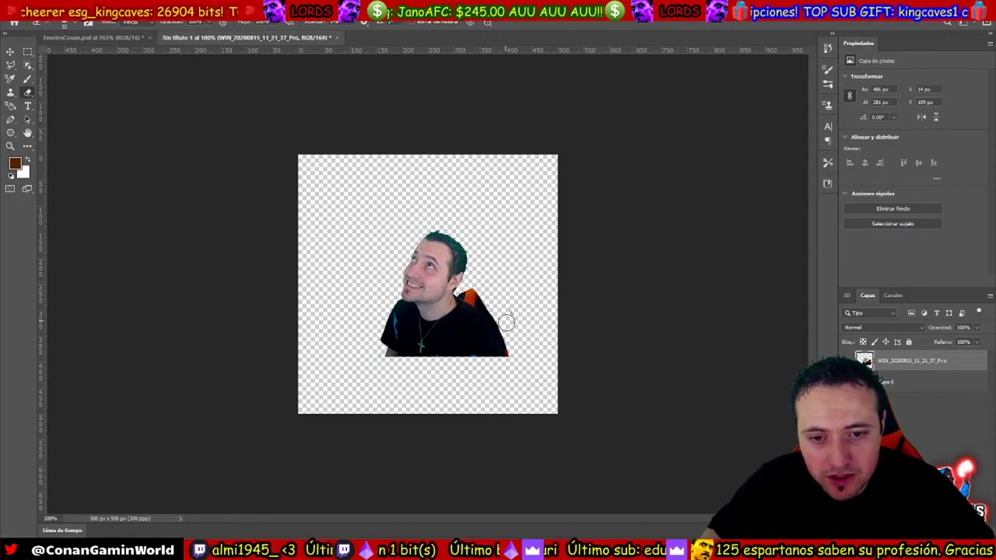
drag(480, 295, 468, 290)
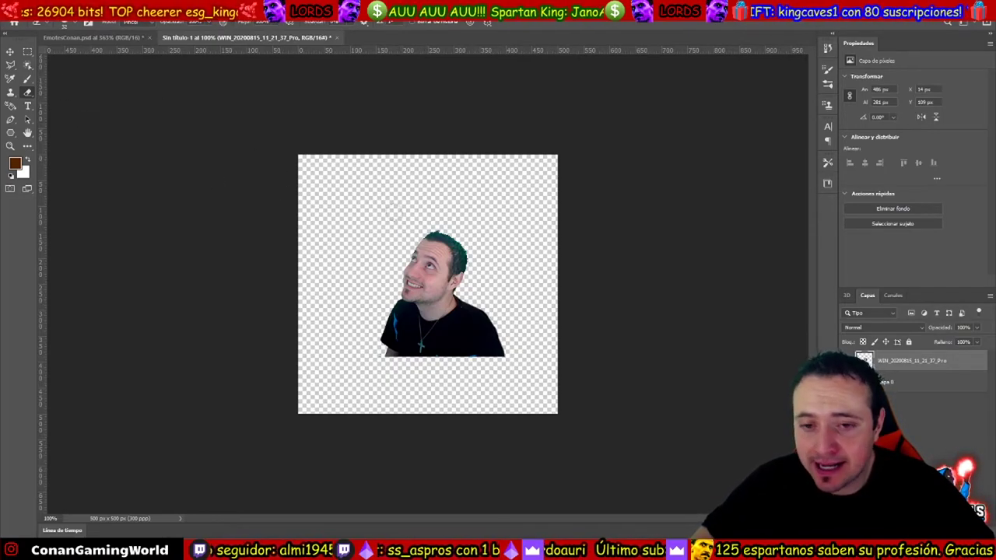
mouse_move(492, 307)
mouse_down()
mouse_move(483, 344)
mouse_move(385, 349)
mouse_up()
mouse_move(474, 327)
mouse_down()
mouse_move(410, 335)
mouse_move(354, 323)
mouse_move(436, 351)
mouse_move(504, 316)
mouse_move(449, 343)
mouse_move(388, 321)
mouse_move(462, 327)
mouse_move(487, 314)
mouse_up()
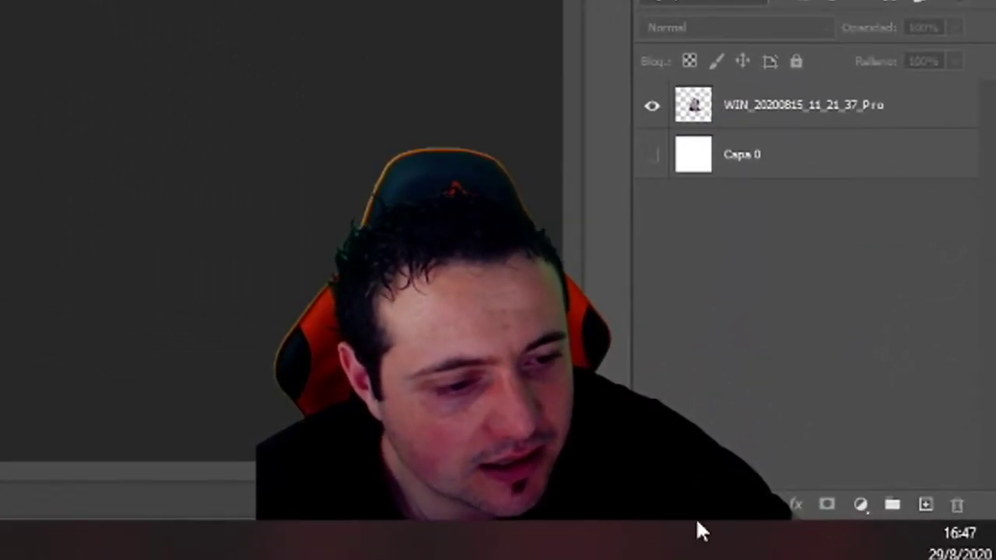
Add a new layer above the photo and name it Fondo.
click(926, 505)
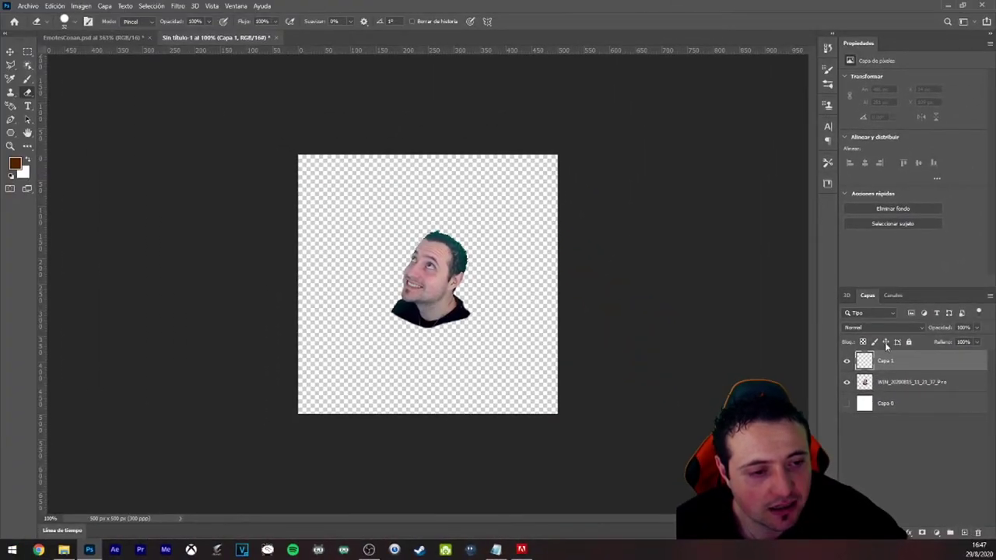
double_click(886, 360)
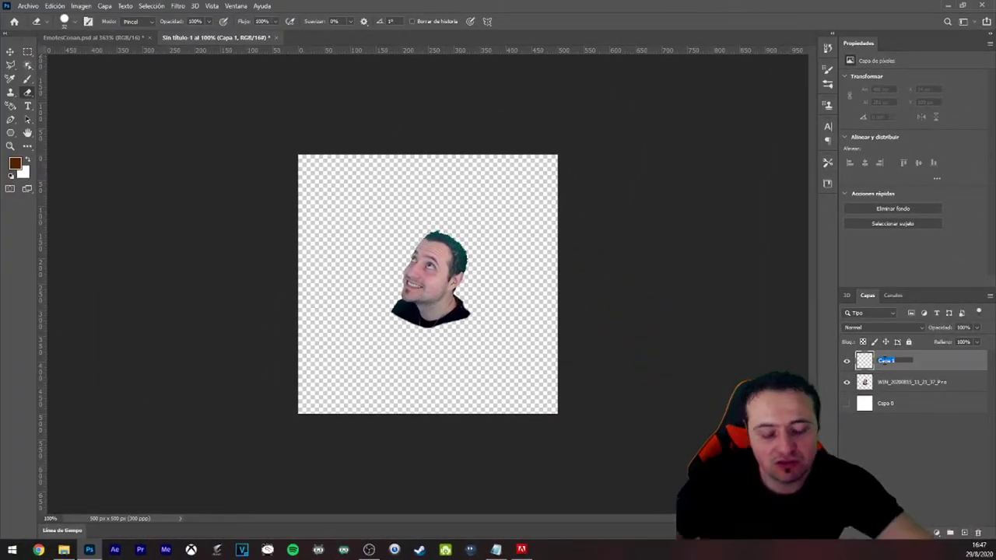
text(Fondo)
key(Return)
Fill the Fondo layer with the dark brown foreground colour and move it to the bottom of the layer stack.
click(27, 146)
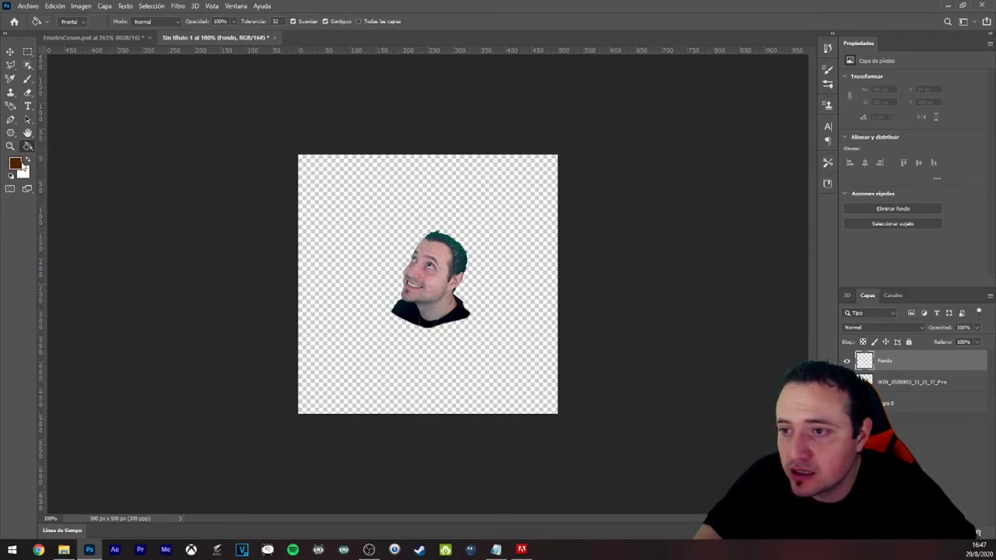
click(394, 214)
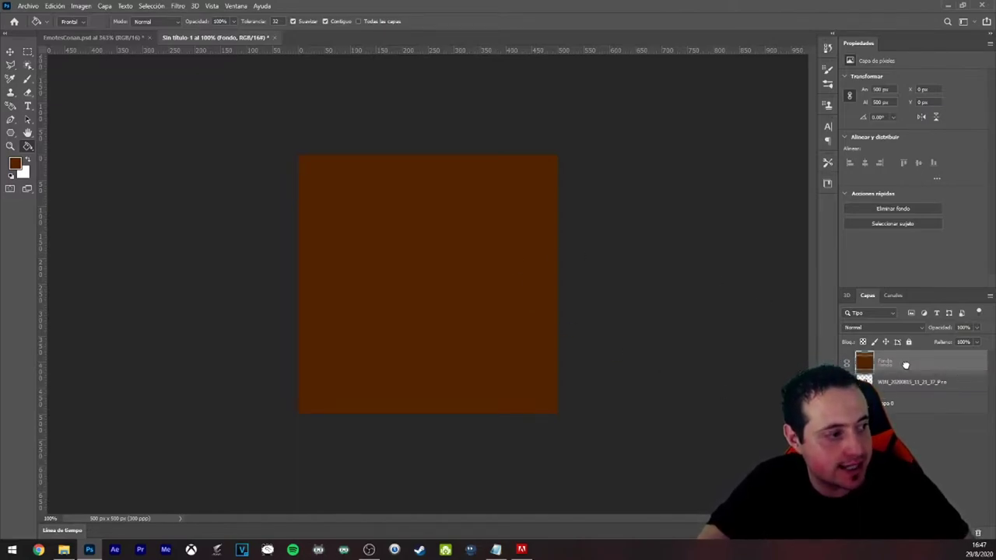
drag(902, 361, 903, 416)
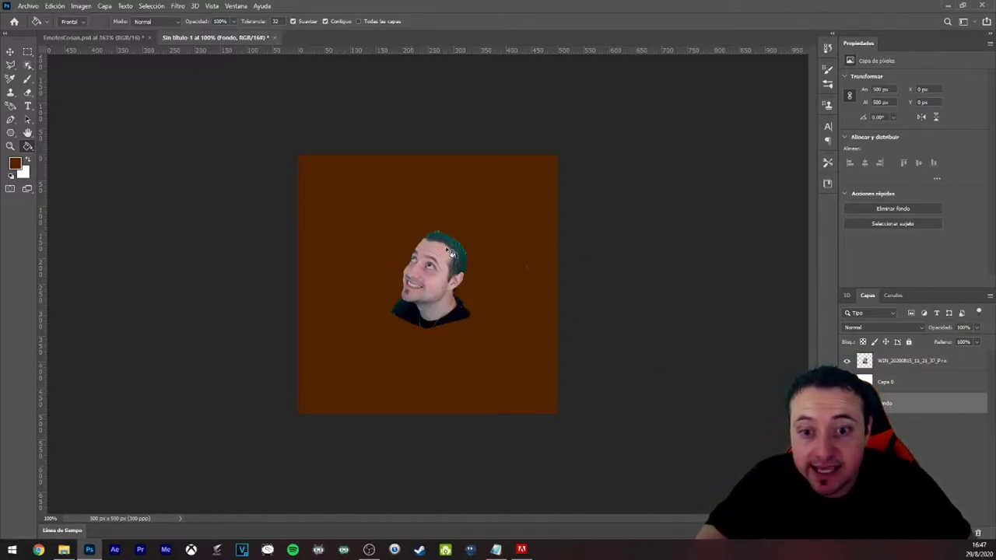
Erase the neck and shirt collar from the photo layer with the Eraser, keeping only the head.
click(11, 53)
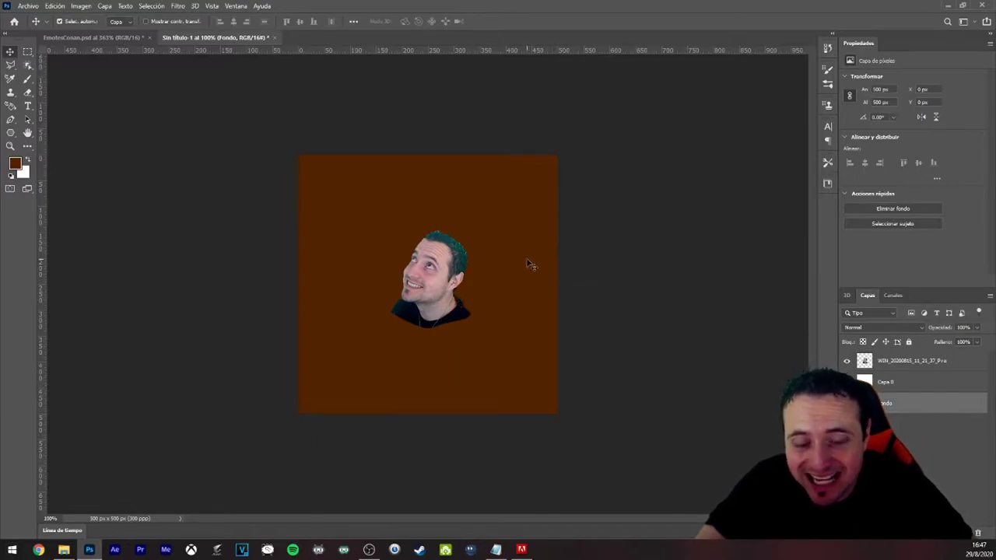
scroll(535, 274, up, 3)
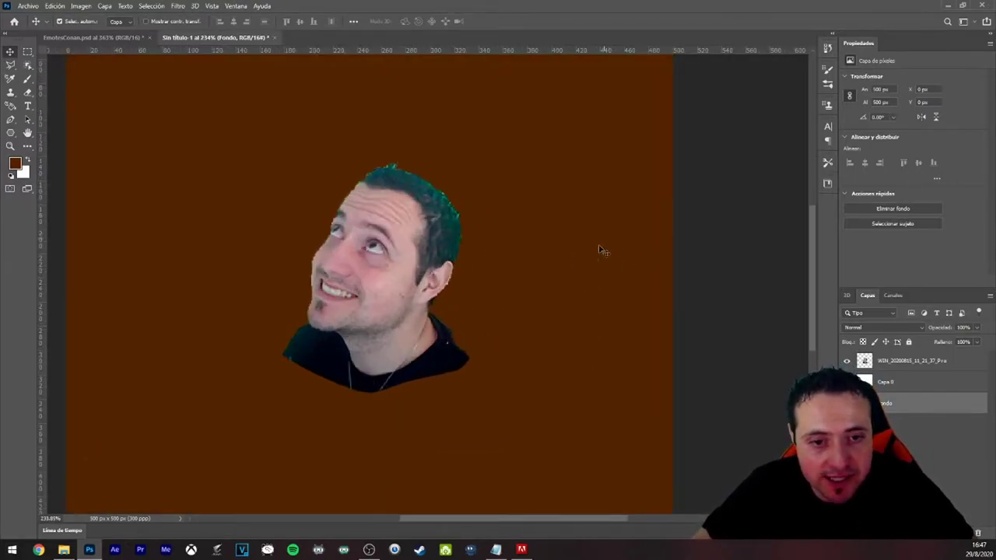
click(33, 92)
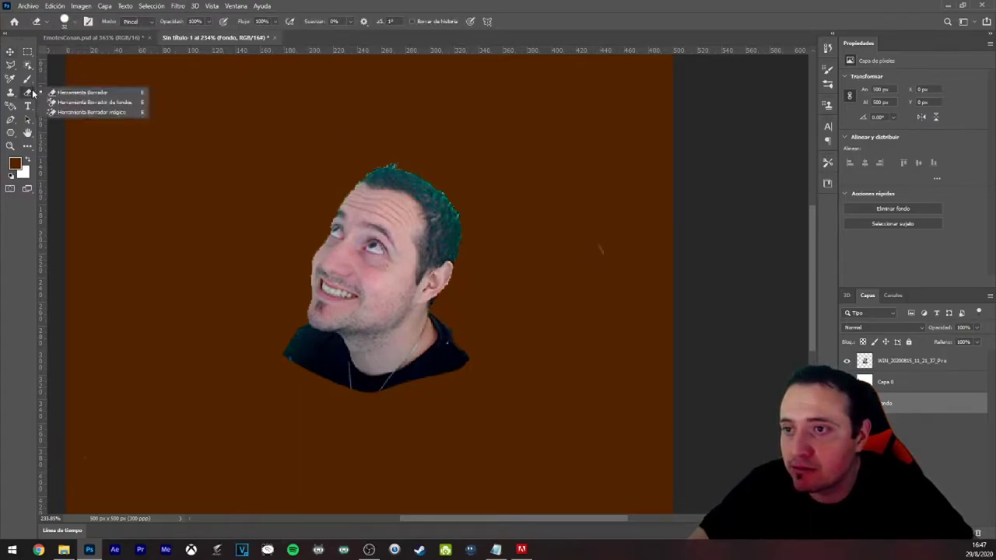
click(117, 93)
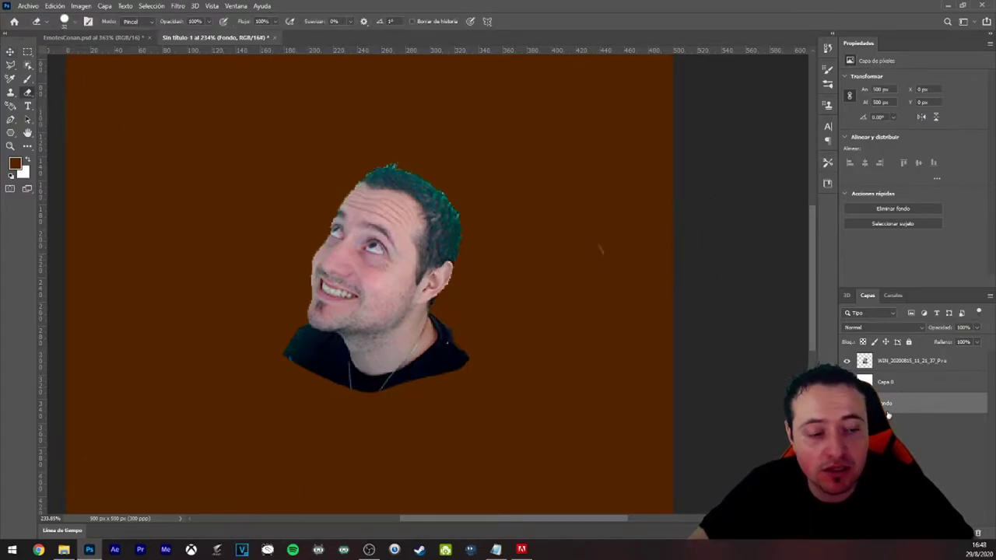
mouse_move(527, 409)
mouse_down()
mouse_move(568, 378)
mouse_move(560, 364)
mouse_up()
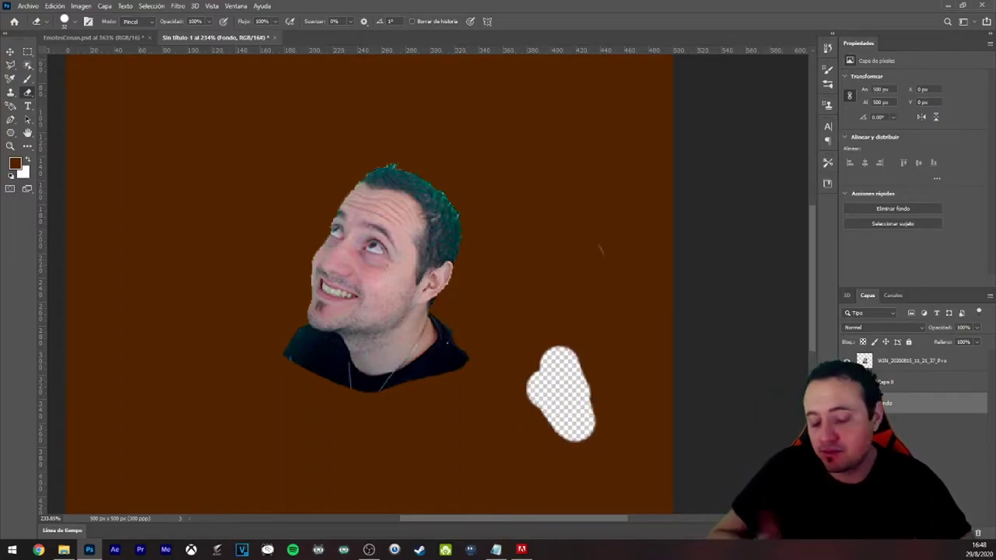
key(ctrl+z)
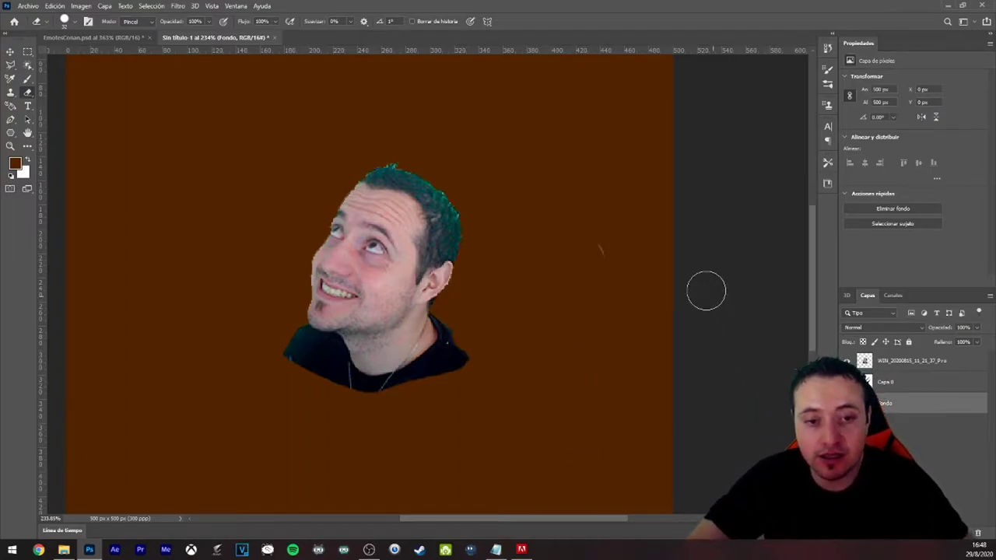
click(900, 364)
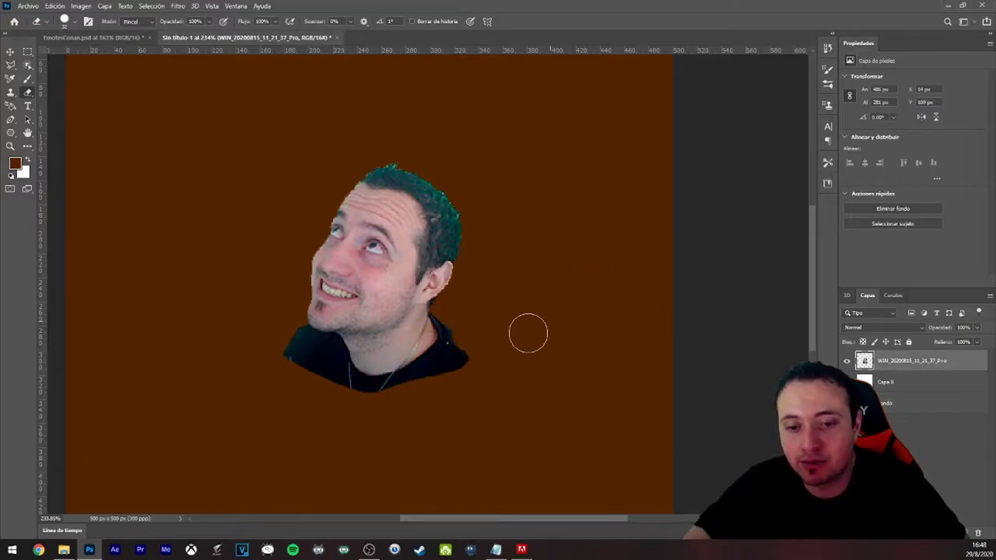
mouse_move(454, 357)
mouse_down()
mouse_move(380, 379)
mouse_move(333, 380)
mouse_move(285, 347)
mouse_move(400, 363)
mouse_move(457, 322)
mouse_move(407, 354)
mouse_move(329, 355)
mouse_up()
scroll(329, 356, up, 5)
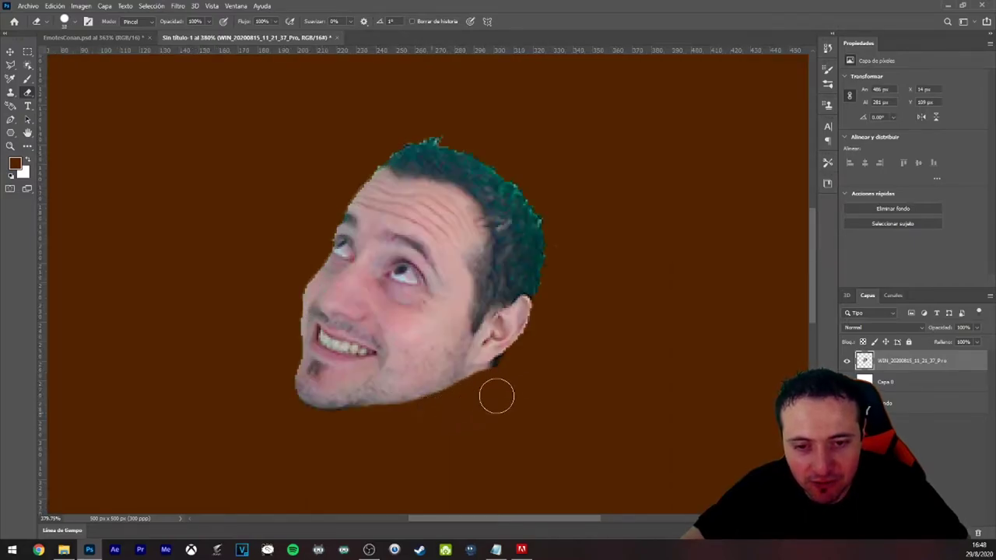
scroll(490, 397, down, 5)
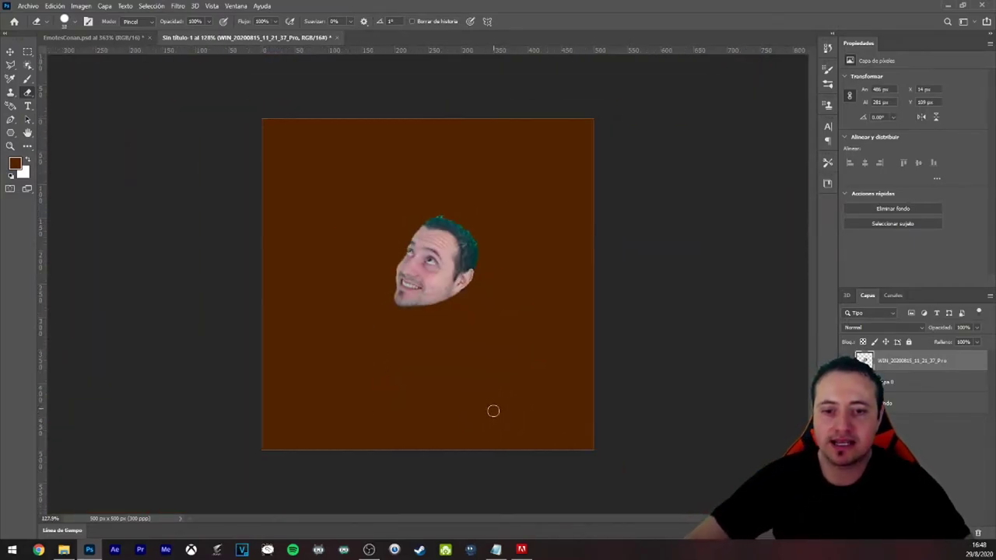
Hide the brown background layer and move the cut-out head slightly down and to the right on the canvas.
key(ctrl+z)
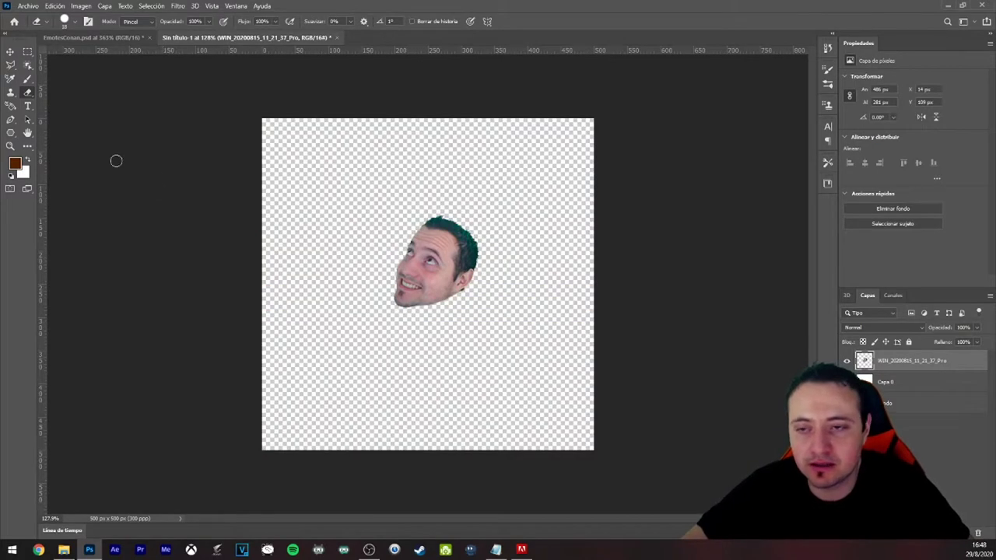
click(10, 50)
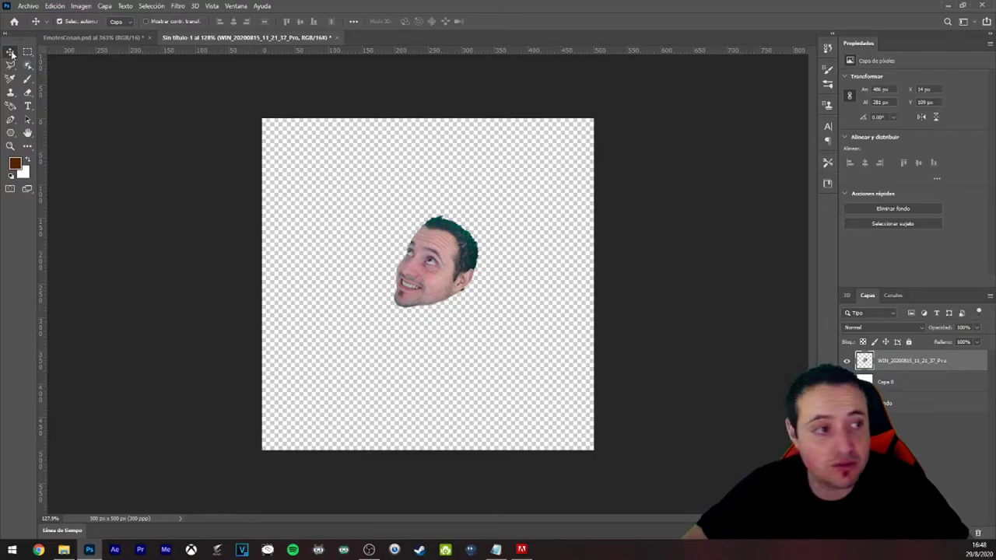
mouse_move(438, 270)
mouse_down()
mouse_move(432, 236)
mouse_move(445, 282)
mouse_up()
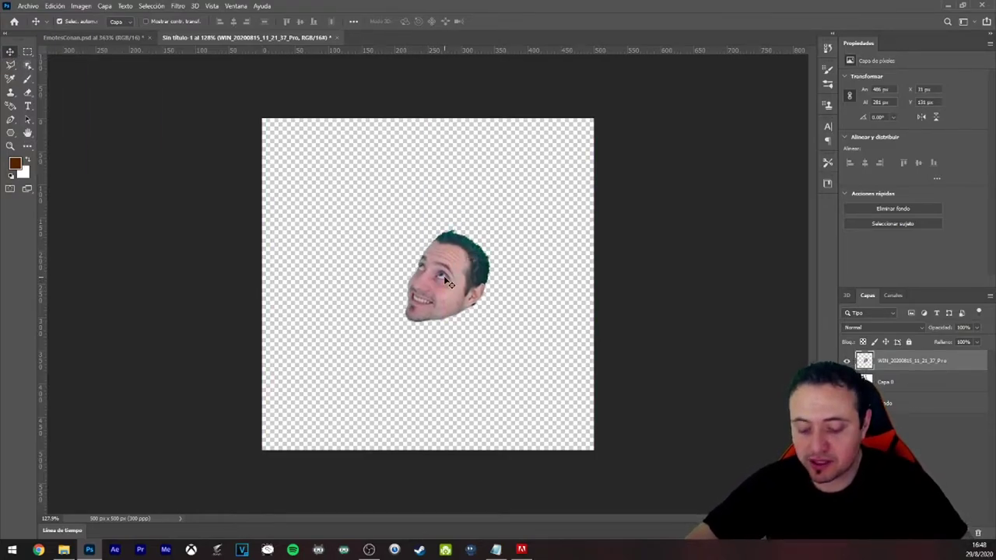
Scale the cut-out head layer up to about 260% of its size with Free Transform.
key(ctrl+t)
drag(441, 207, 435, 74)
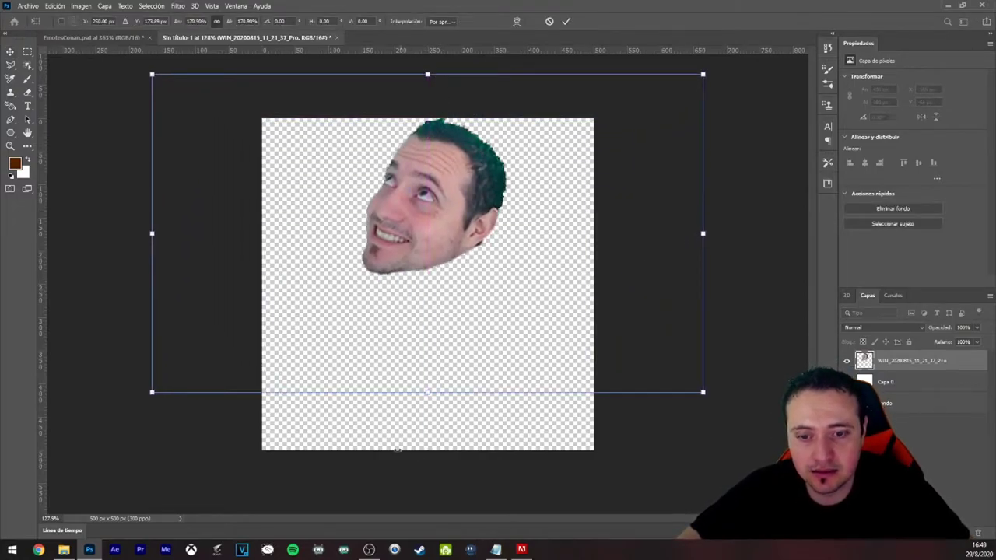
drag(425, 393, 467, 534)
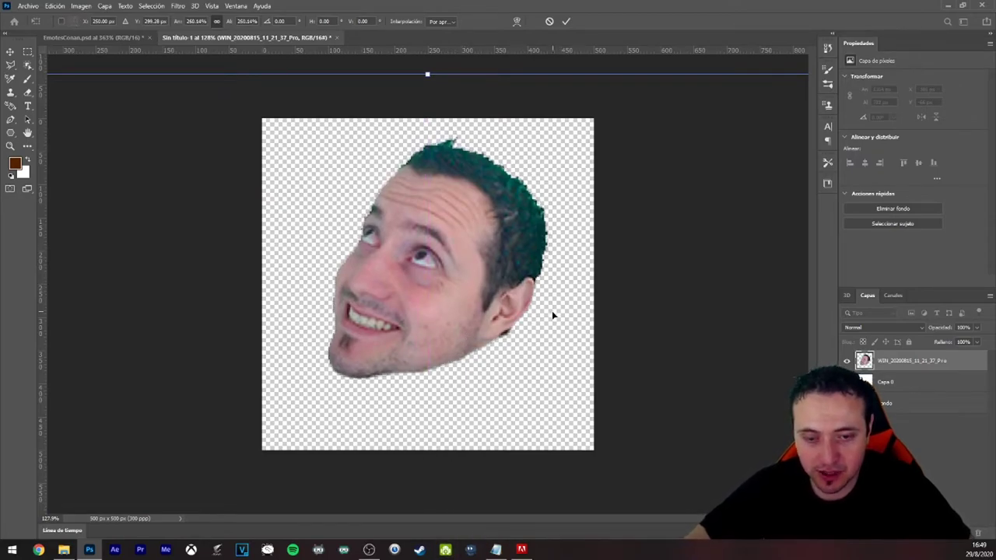
key(Return)
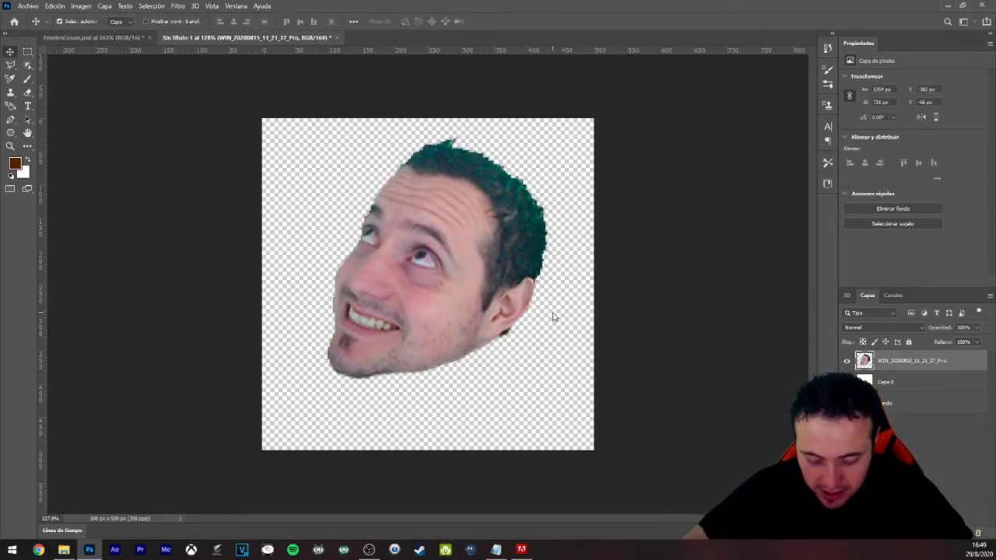
Enlarge the head layer further to about 1776 x 1026 px and reposition it so the head fills the canvas.
scroll(548, 315, down, 5)
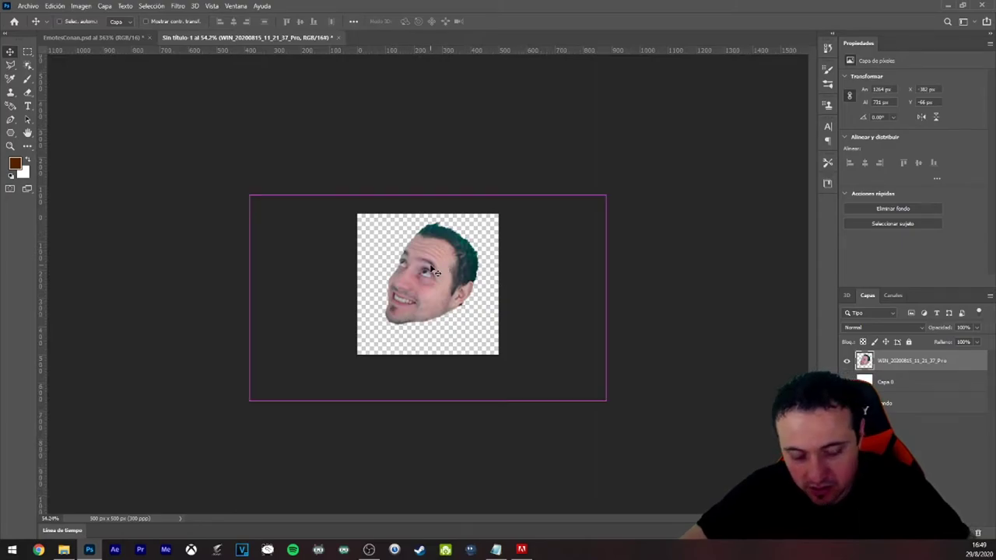
key(ctrl+r)
key(ctrl+r)
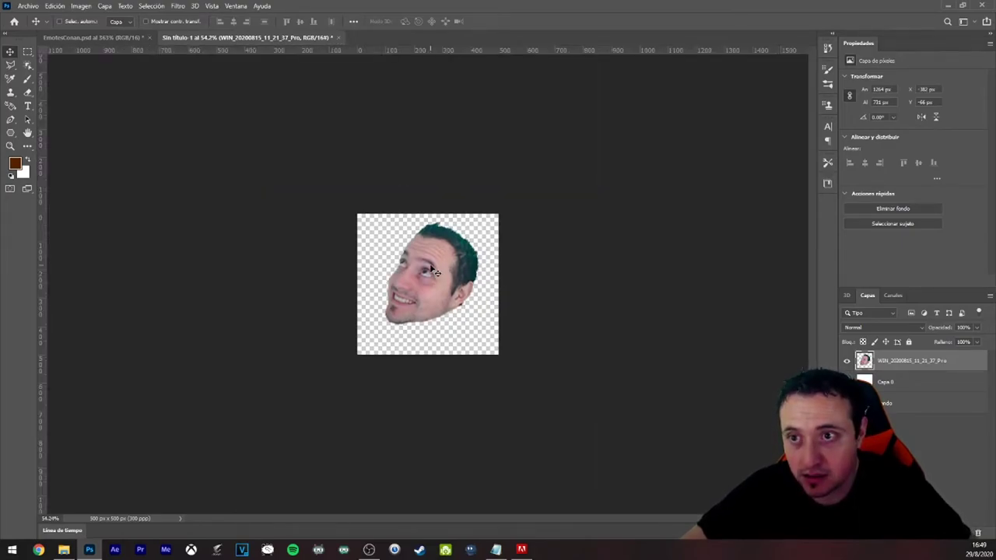
key(ctrl+t)
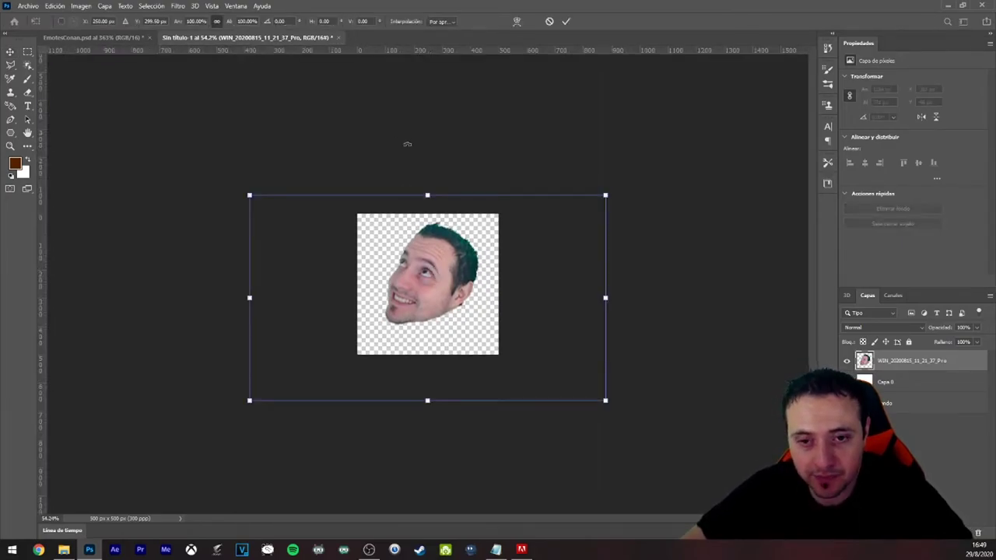
drag(428, 195, 427, 127)
drag(438, 249, 444, 297)
drag(426, 172, 427, 167)
drag(429, 453, 428, 468)
double_click(419, 318)
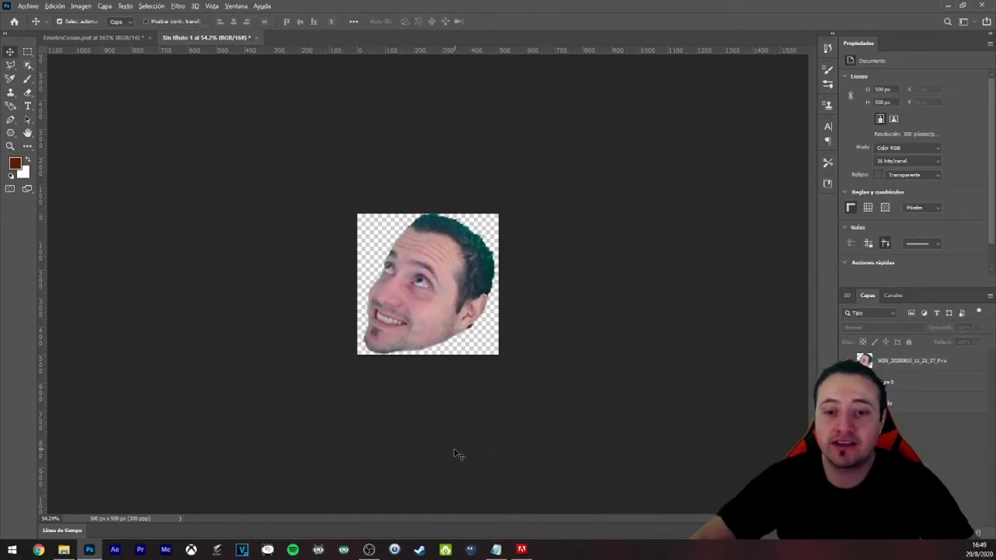
Sharpen the head layer with the first Enfocar filter.
scroll(457, 458, up, 2)
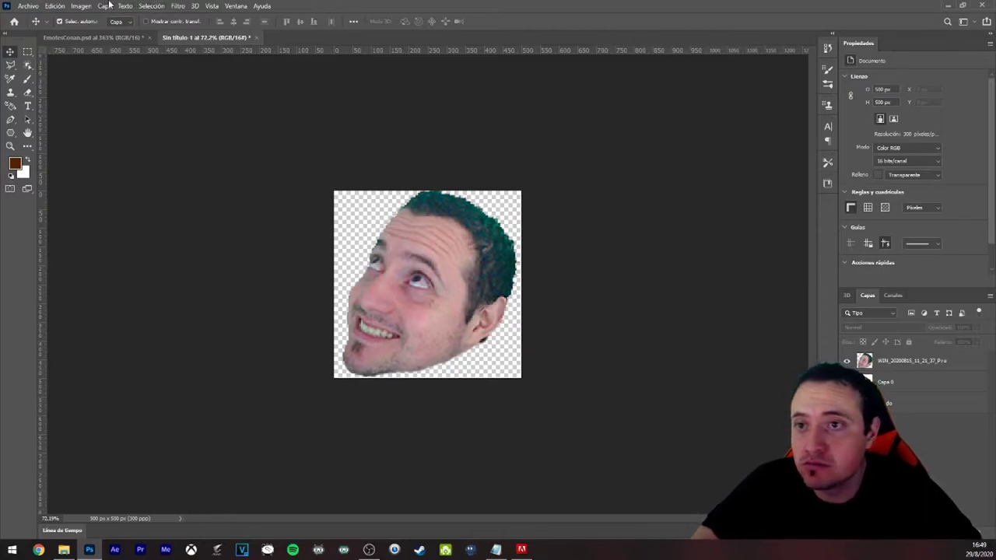
click(422, 266)
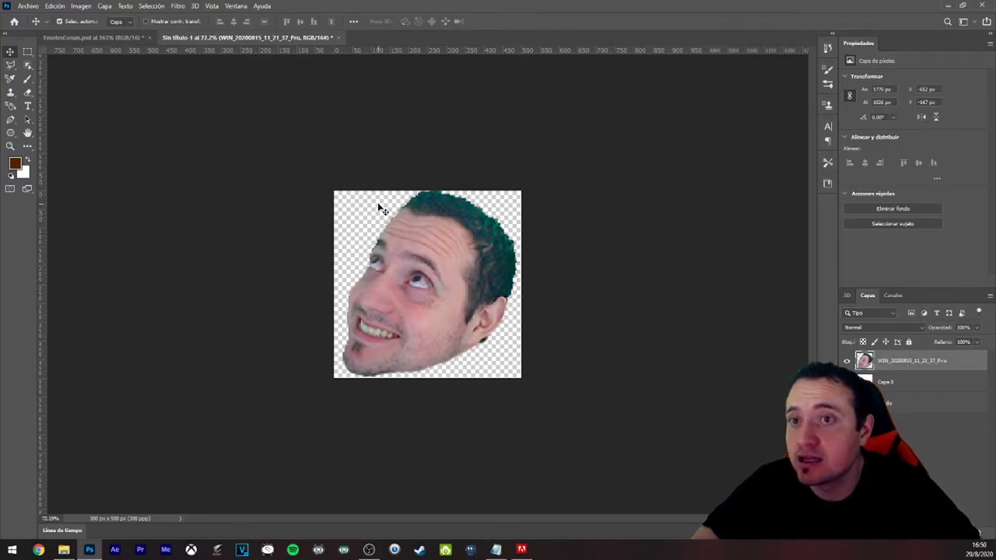
click(178, 7)
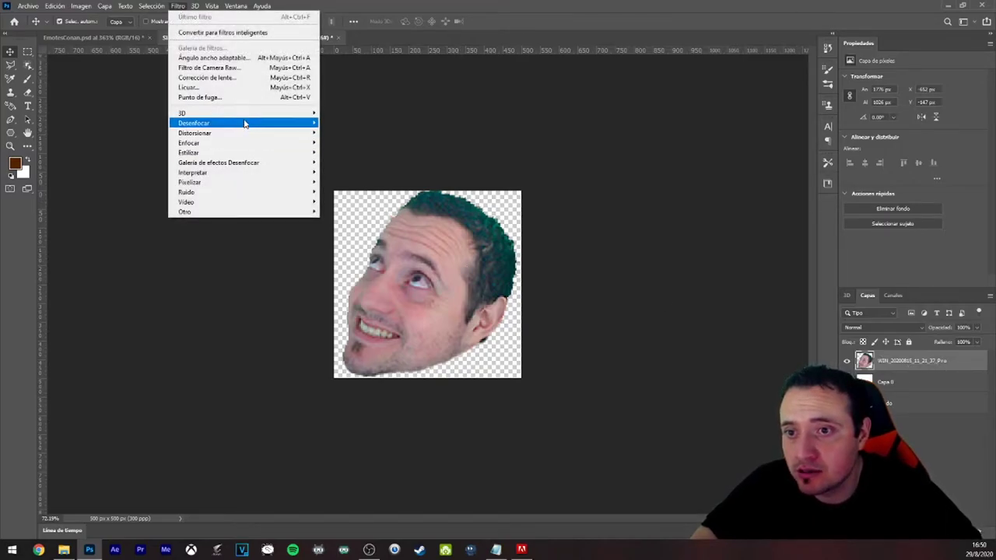
mouse_move(243, 144)
click(351, 142)
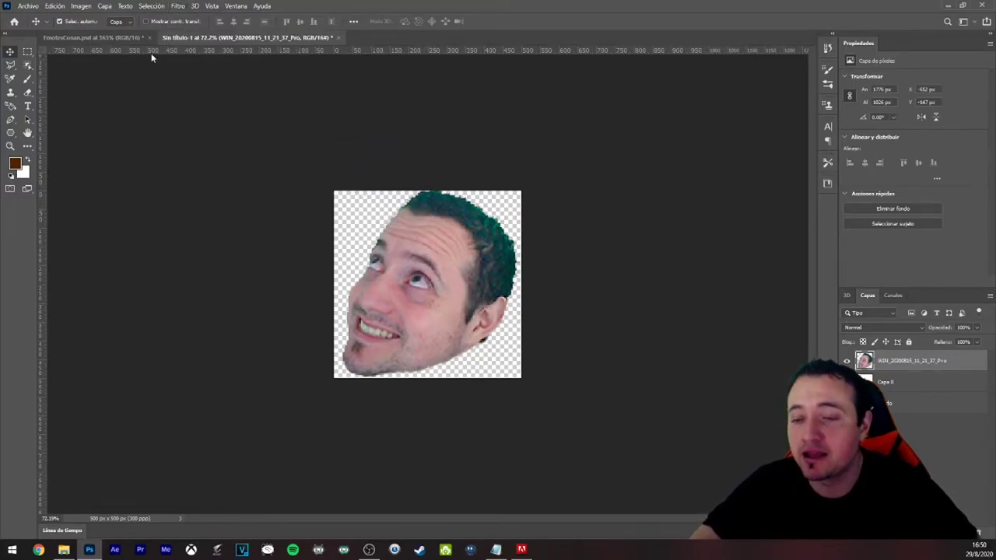
Try the automatic tone correction on the head layer and undo it.
click(81, 7)
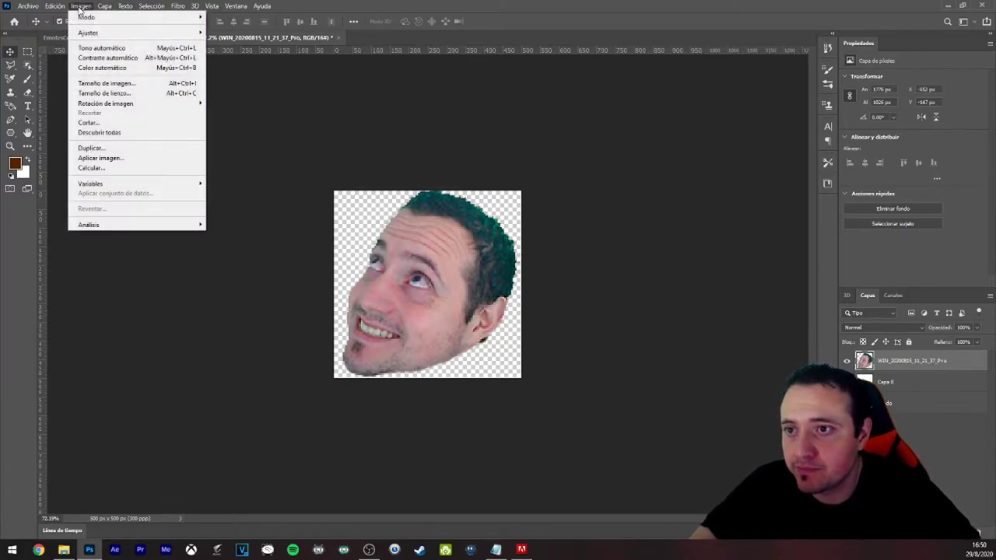
click(110, 50)
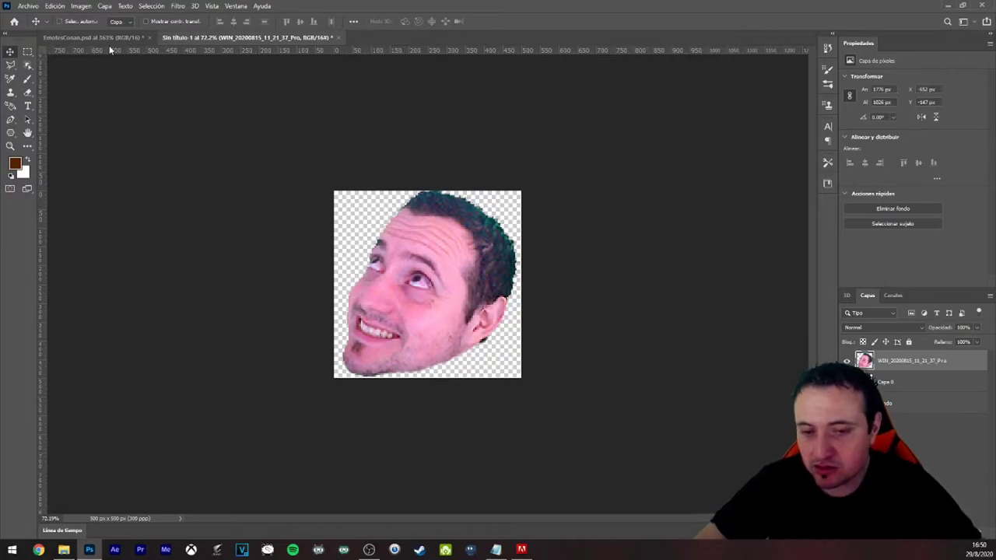
key(ctrl+z)
Apply the automatic contrast correction to the head layer.
click(94, 6)
click(117, 57)
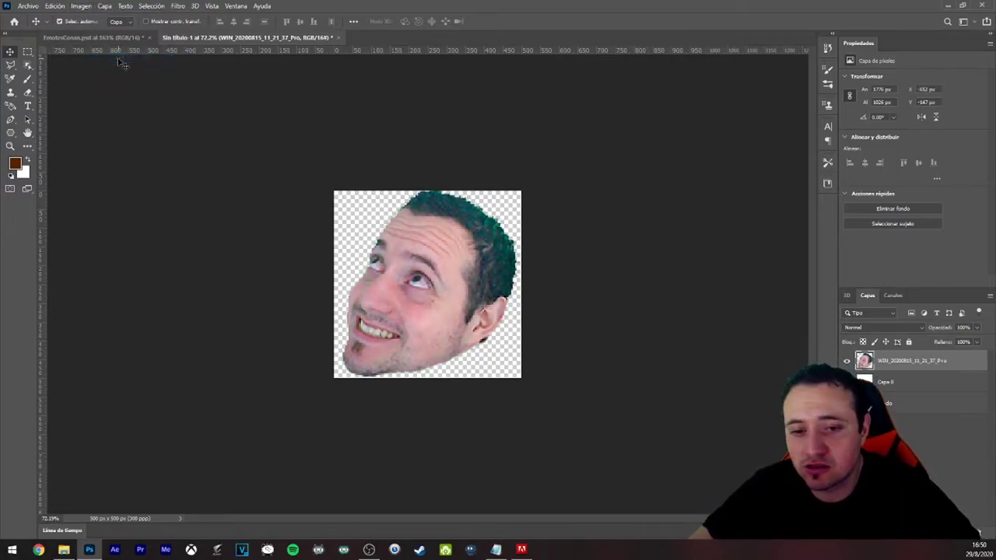
Try the automatic colour correction on the head layer.
click(81, 6)
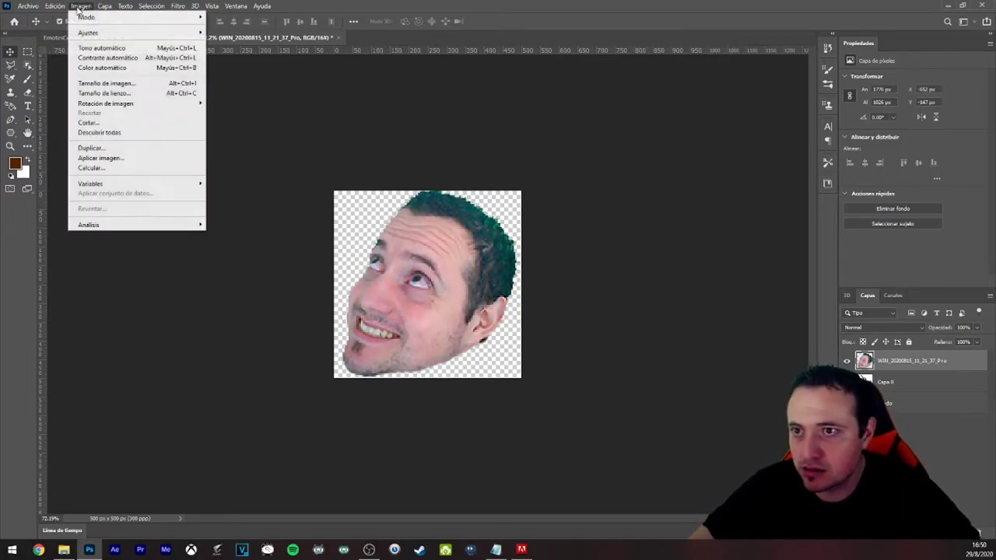
click(111, 69)
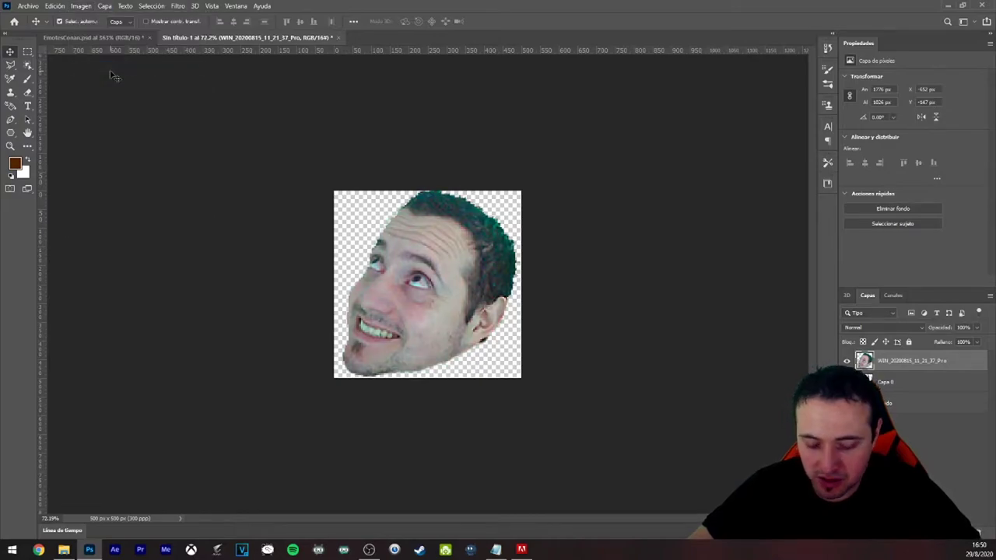
Try the Exposure presets on the head layer, from Menos 1,0 up to +2.00, and discard the adjustment.
click(84, 7)
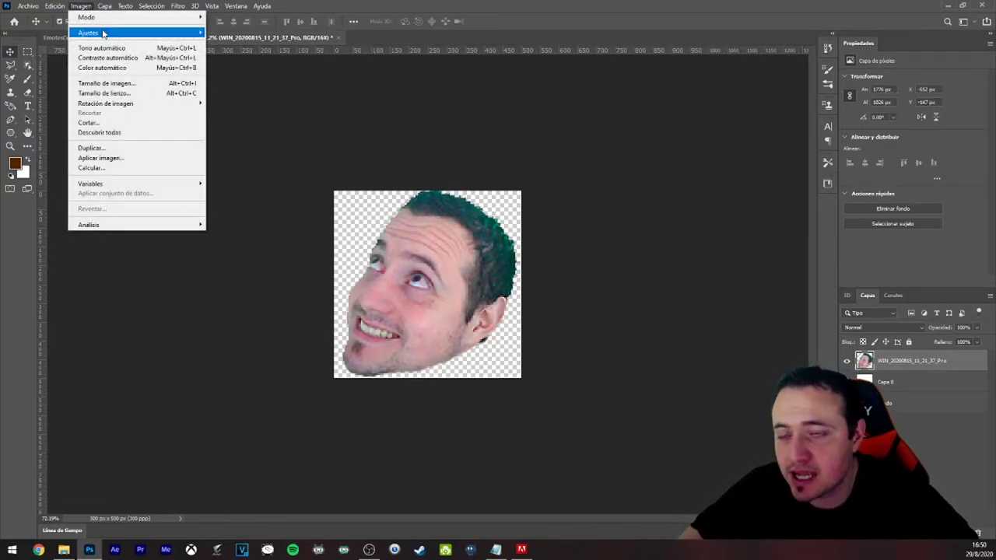
mouse_move(102, 34)
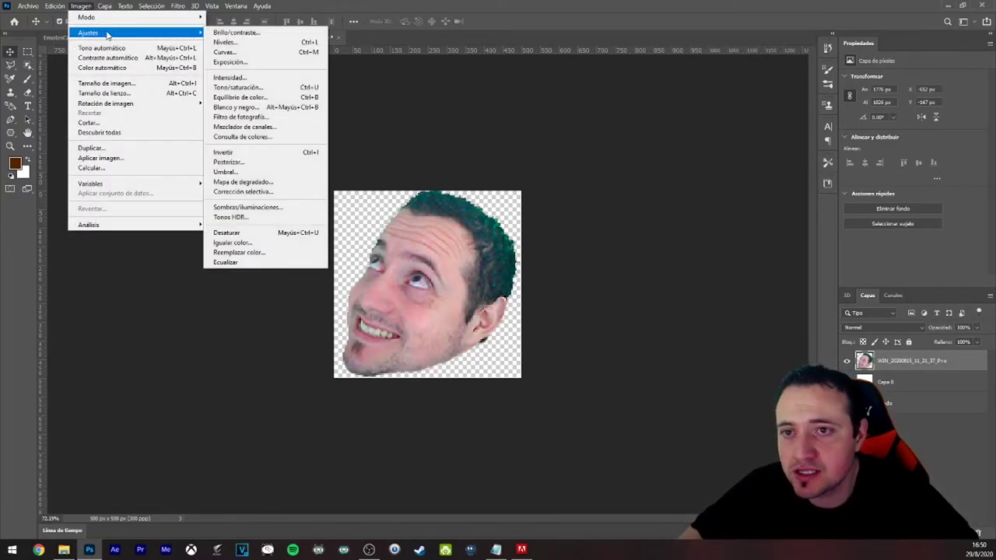
click(259, 66)
drag(558, 135, 721, 114)
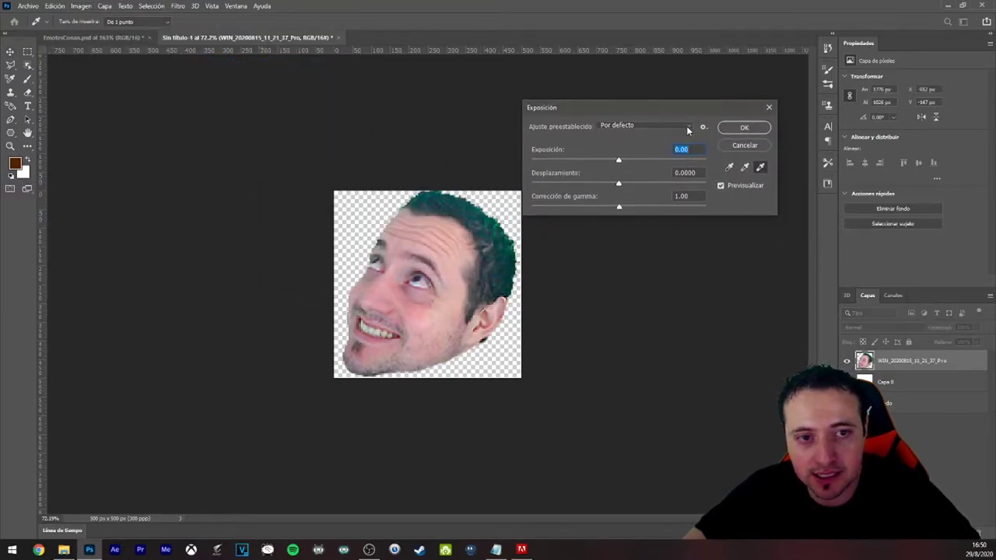
click(687, 126)
click(688, 126)
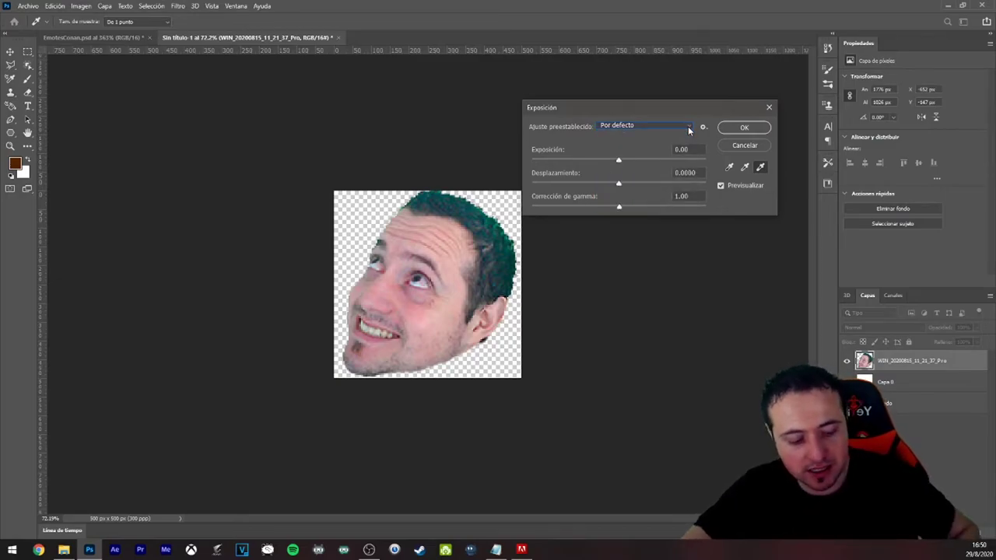
key(Down)
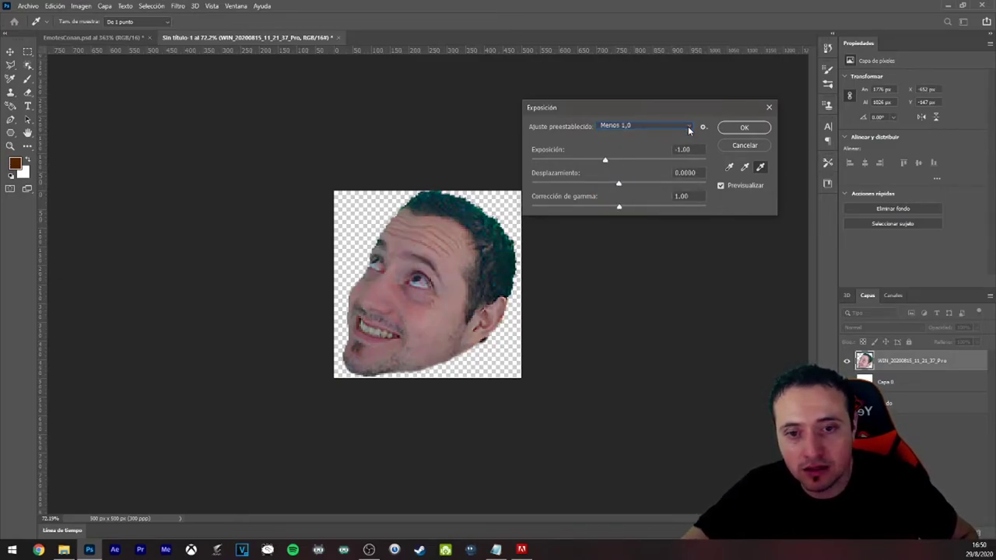
key(Down)
key(Down)
key(Down)
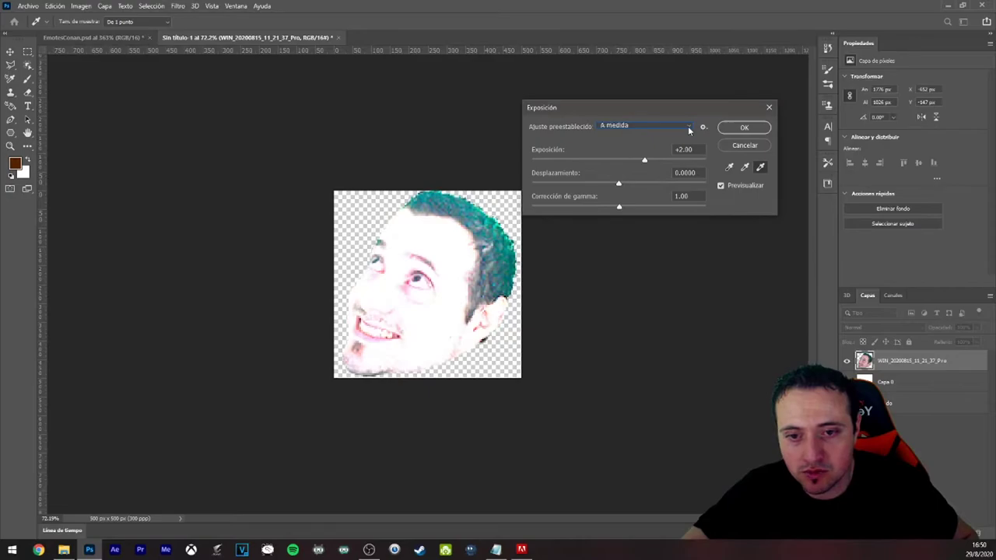
key(Up)
key(Up)
key(Up)
key(Up)
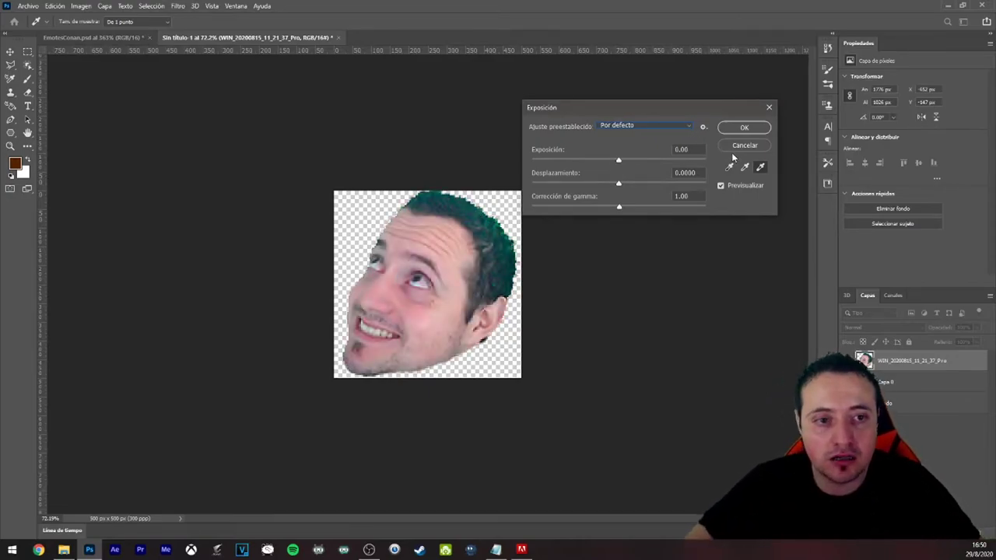
click(765, 145)
Examine how the emote reads at very small display sizes, then reselect the head layer.
click(658, 205)
scroll(576, 284, down, 10)
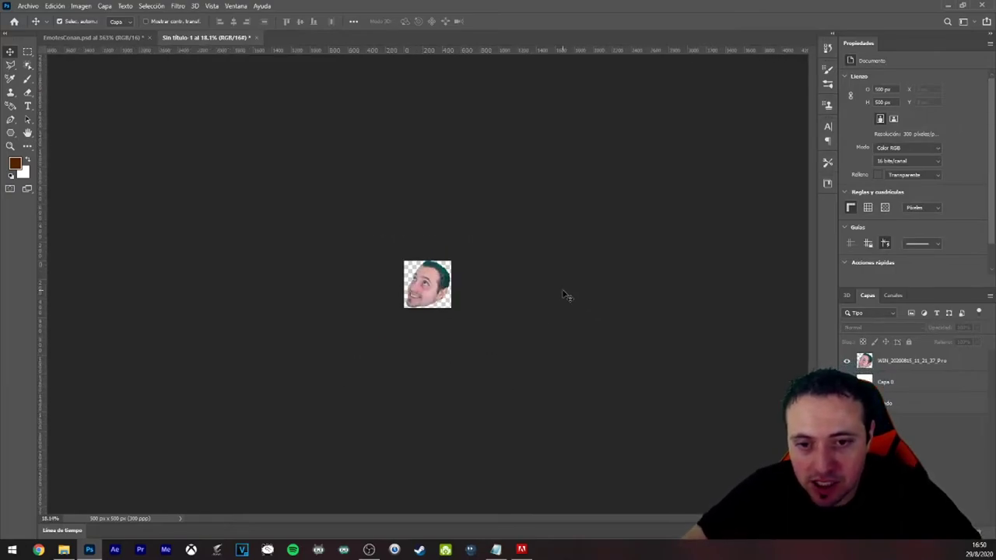
scroll(565, 296, up, 2)
scroll(565, 295, up, 2)
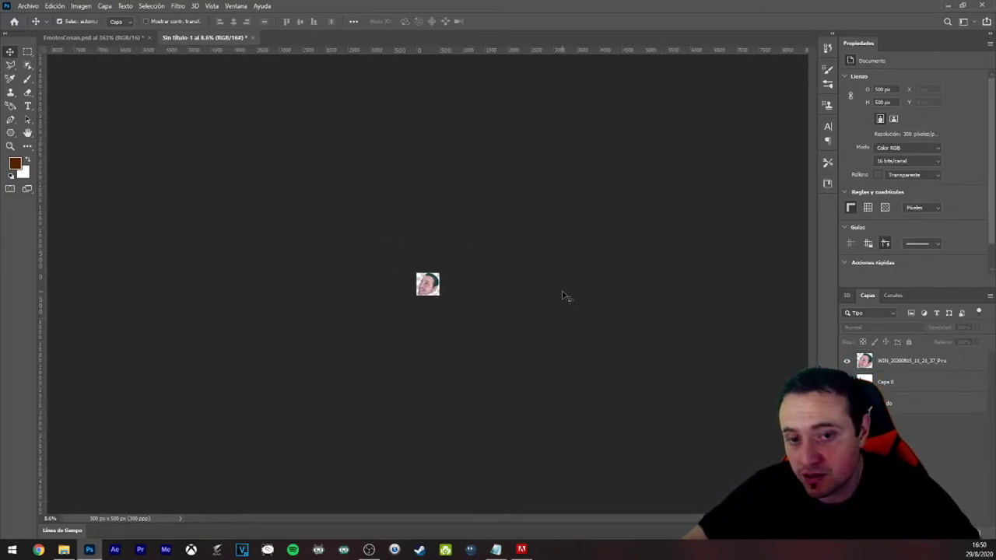
scroll(565, 295, up, 12)
scroll(565, 296, up, 1)
click(565, 296)
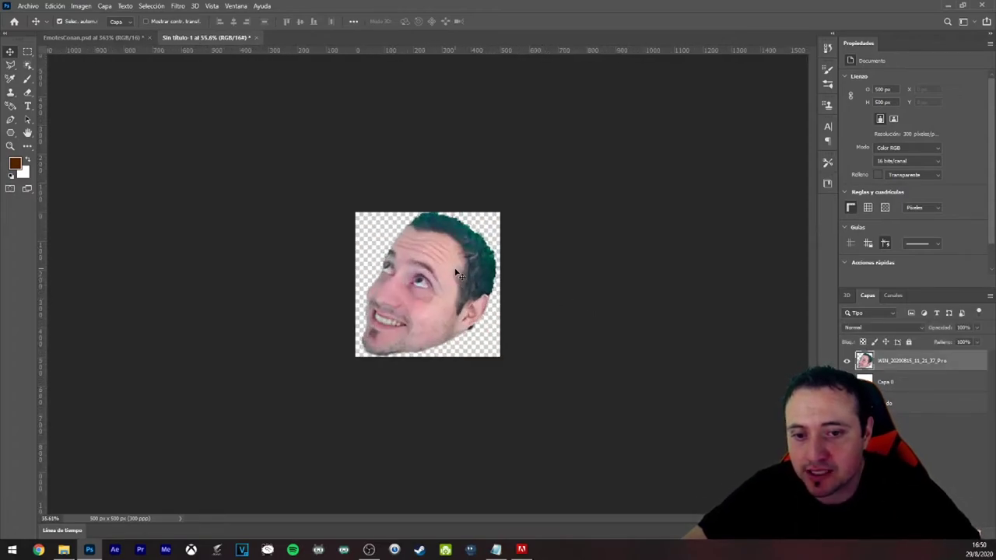
Apply a Brightness/Contrast adjustment to the head layer with brightness 12 and contrast -1.
click(82, 6)
mouse_move(113, 34)
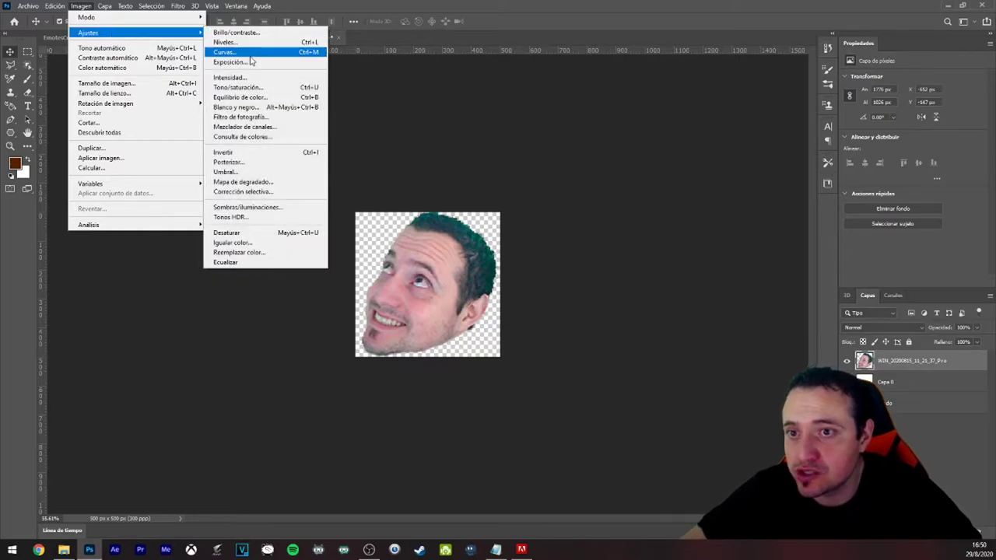
mouse_move(236, 6)
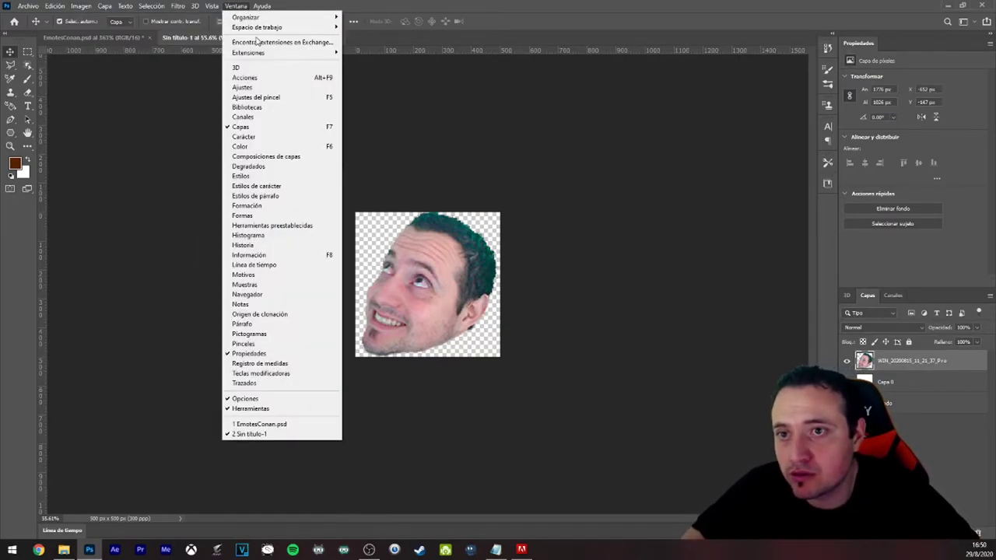
mouse_move(82, 7)
mouse_move(201, 21)
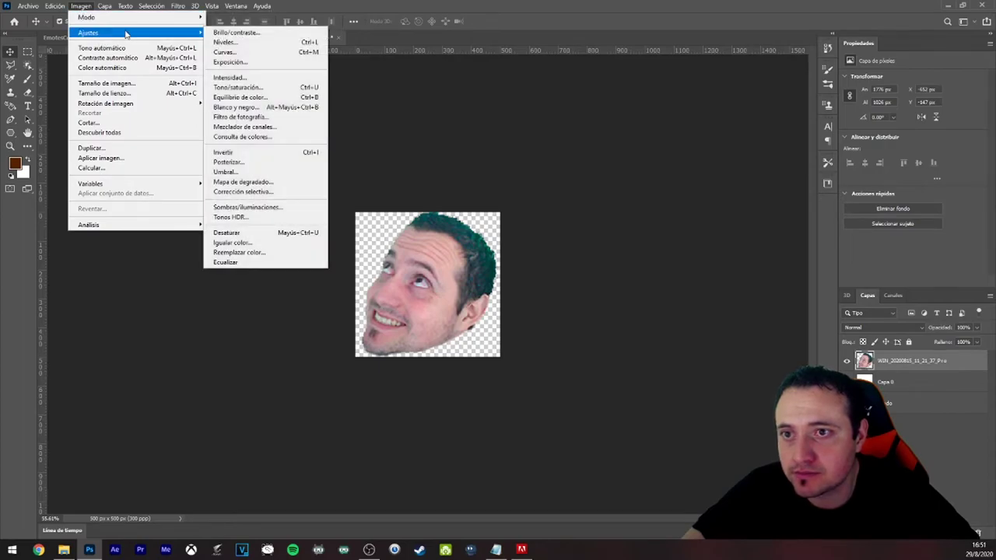
click(235, 34)
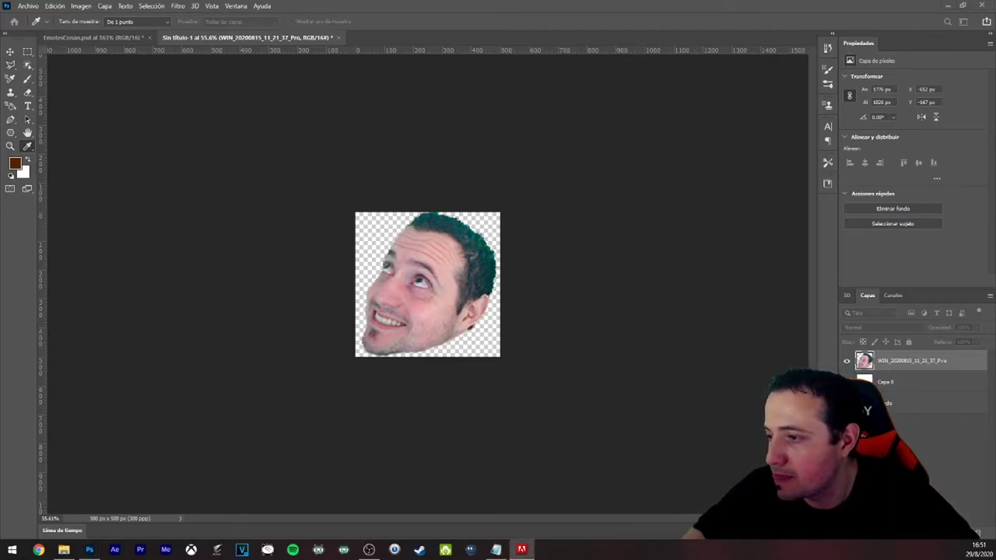
drag(618, 168, 613, 201)
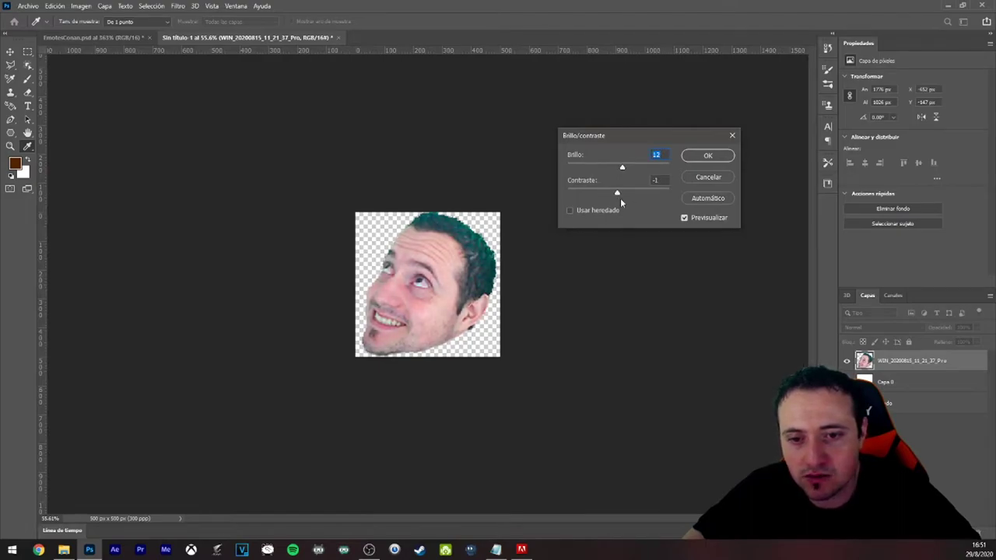
click(707, 156)
key(v)
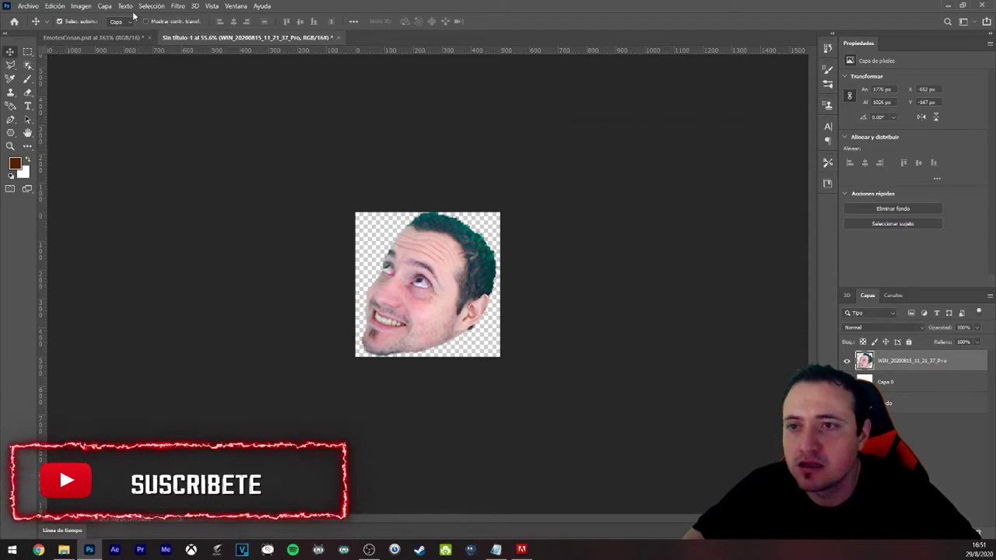
Open the Hue/Saturation adjustment for the head layer and place its dialog clear of the emote.
click(81, 6)
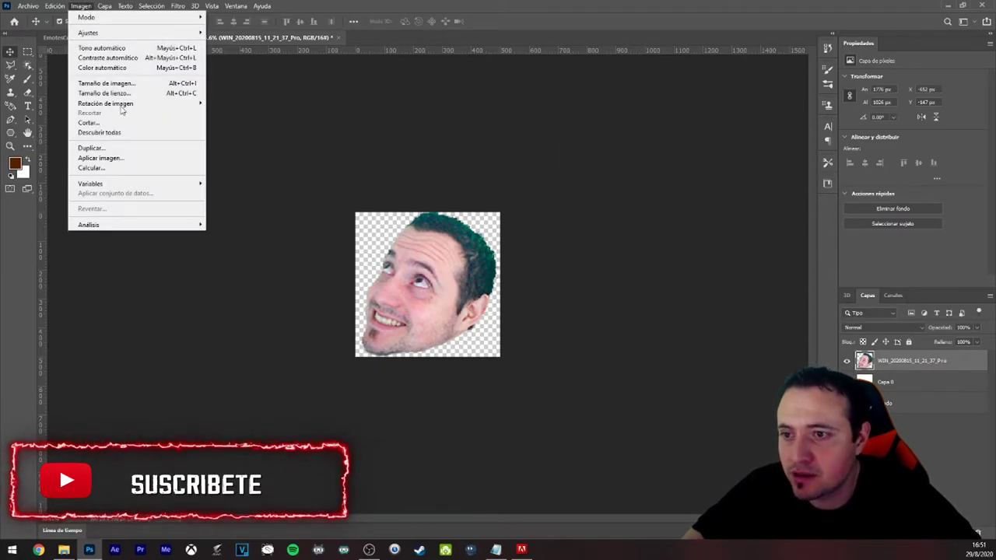
mouse_move(200, 34)
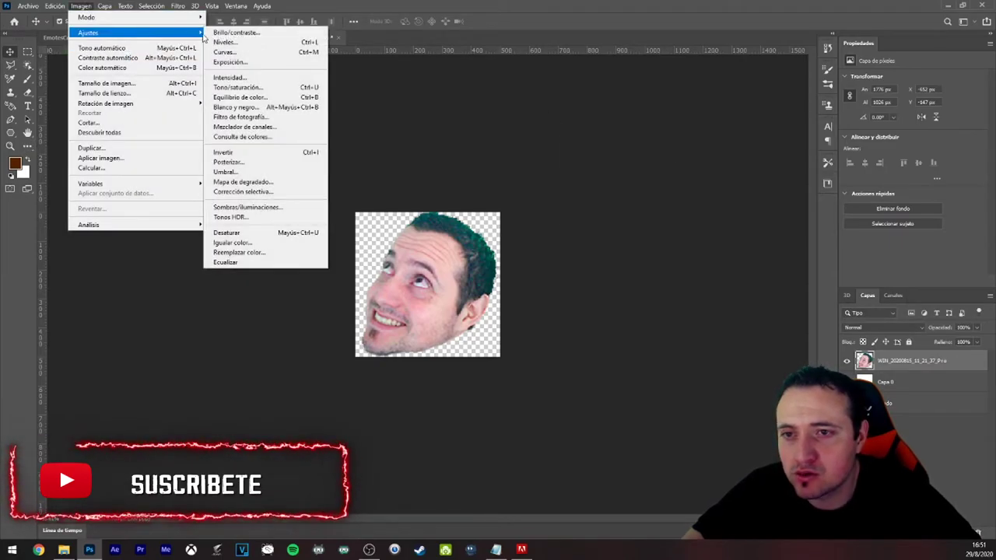
click(266, 87)
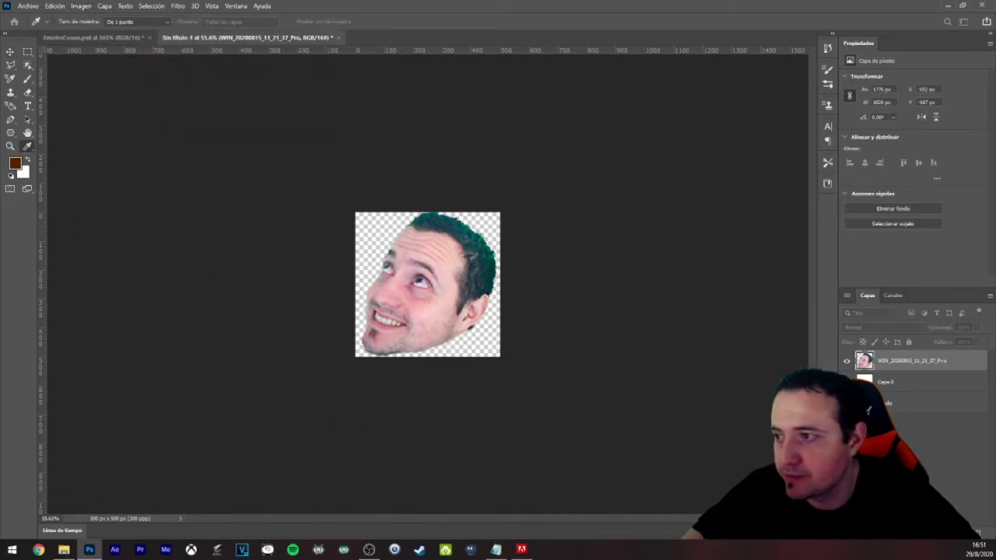
drag(594, 97, 734, 92)
Try the Hue/Saturation presets on the head layer, including Sepia, Aumento de amarillo and Aumentar más la saturación.
click(721, 111)
click(720, 111)
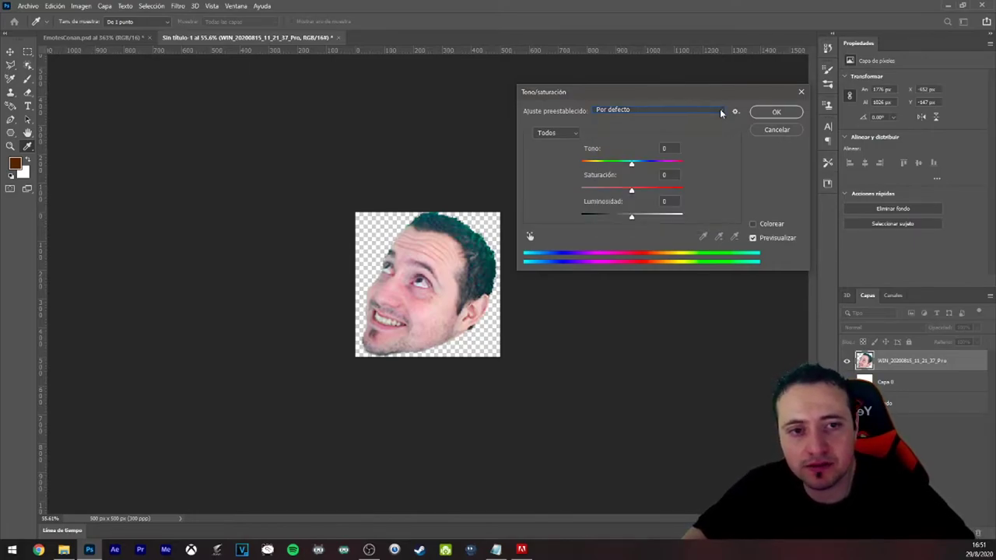
click(720, 112)
click(721, 112)
click(722, 111)
click(723, 111)
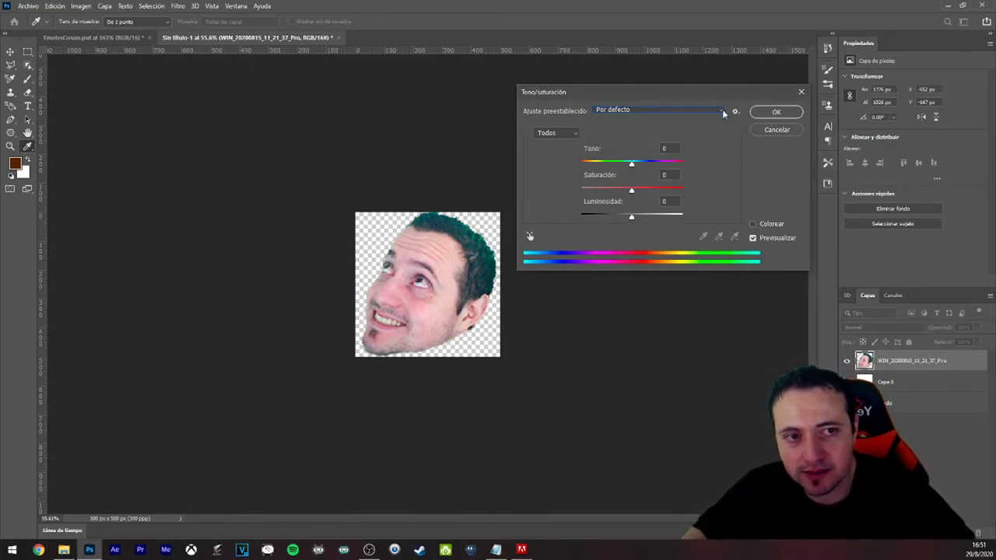
key(Down)
key(Down)
key(Down)
key(Up)
key(Up)
key(Down)
key(Down)
key(Down)
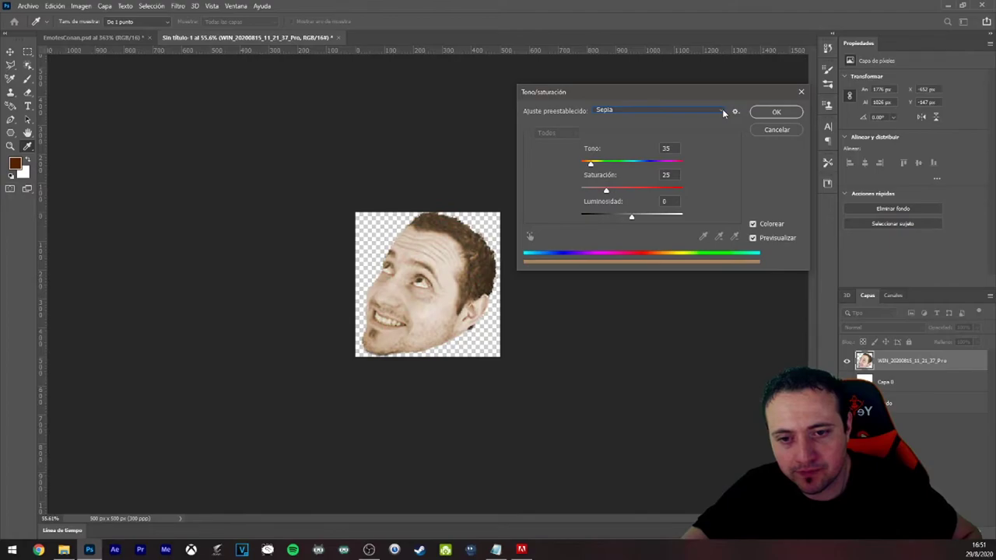
key(Up)
key(Up)
key(Down)
key(Down)
key(Down)
key(Down)
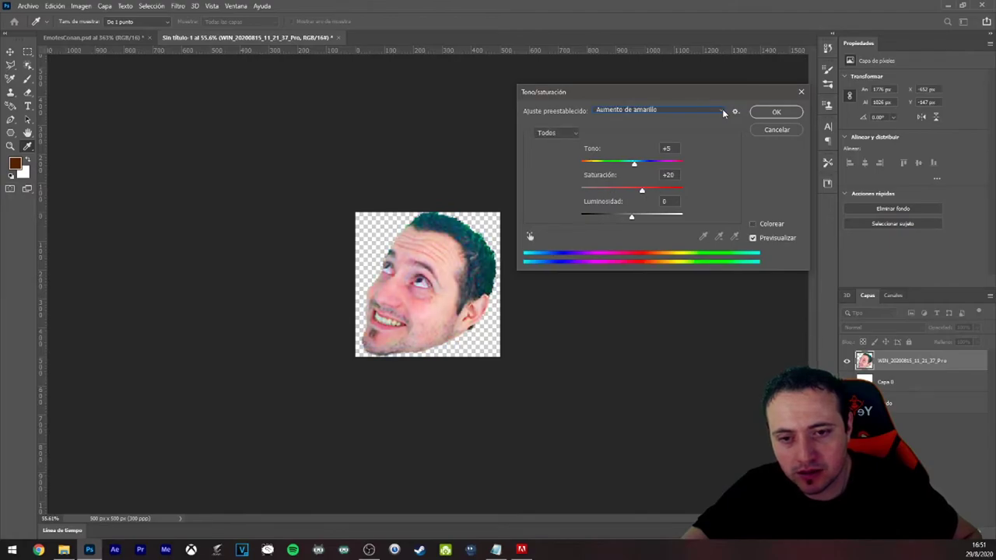
key(Down)
key(Down)
key(Down)
key(Up)
key(Up)
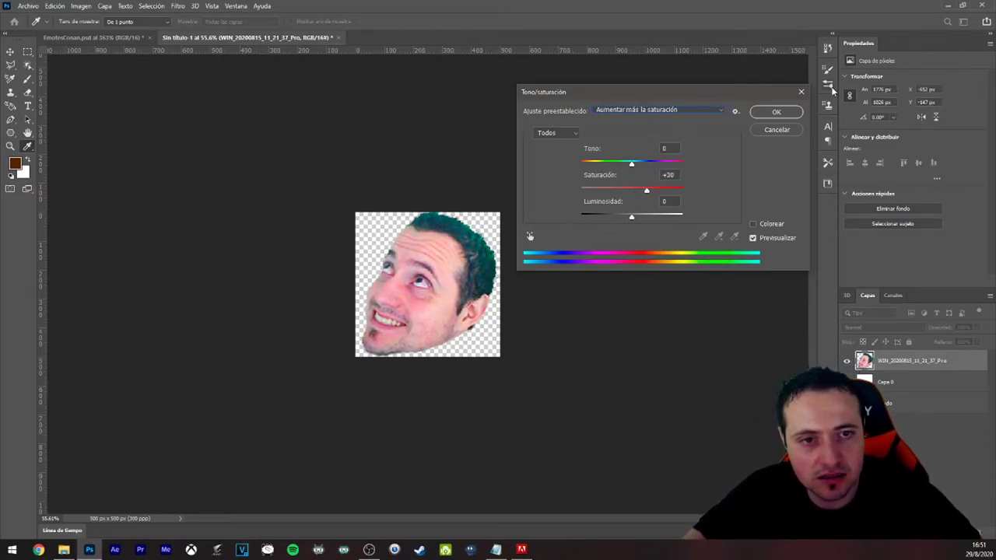
Set the head layer's saturation to +10 and lightness to -5, and apply the adjustment.
drag(632, 219, 638, 195)
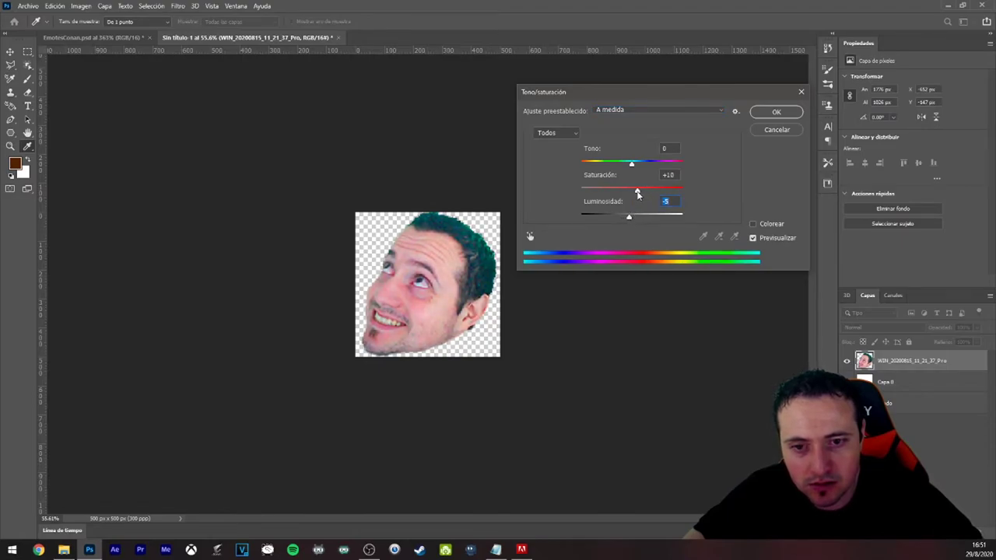
click(775, 112)
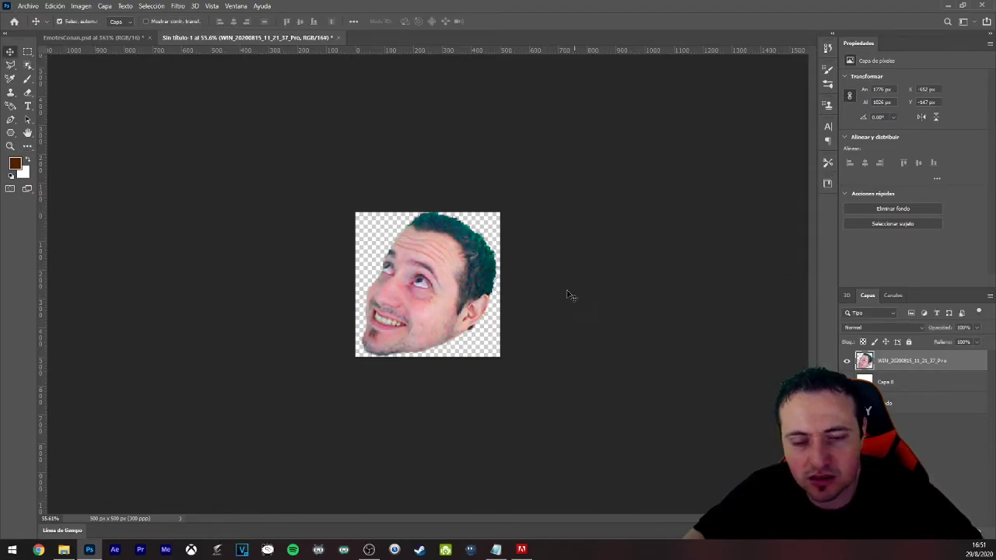
Deselect the head layer and examine the corrected emote at reduced and enlarged display sizes.
click(525, 317)
scroll(524, 319, down, 10)
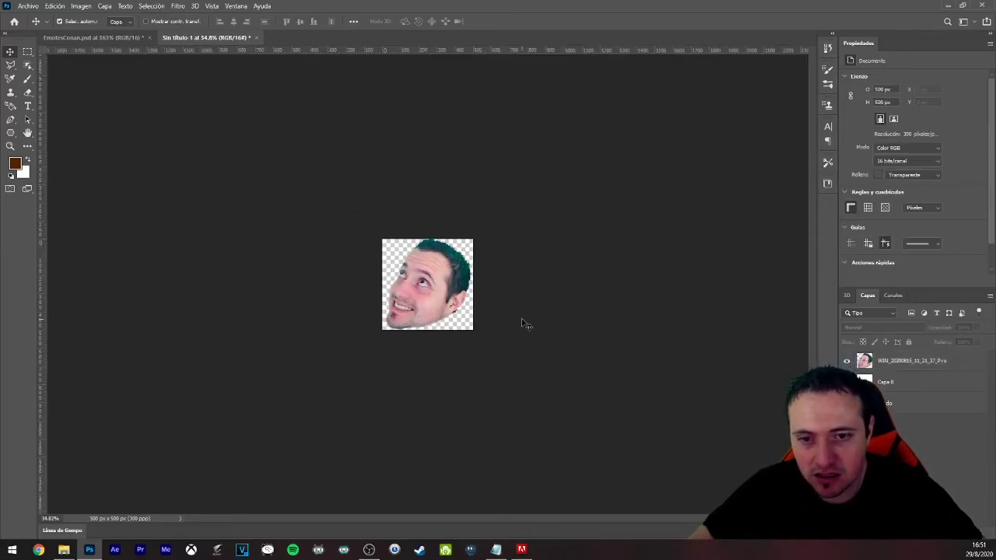
scroll(520, 324, up, 10)
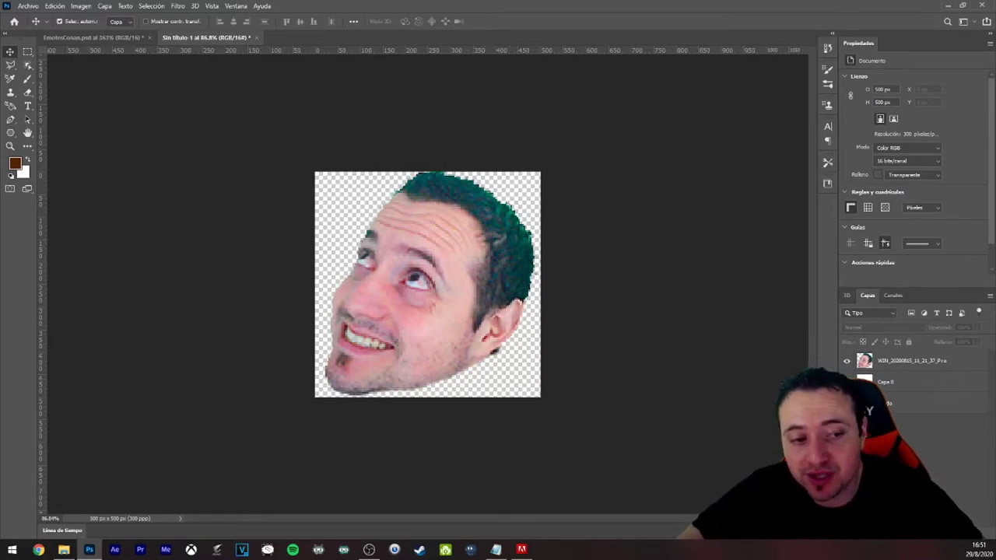
Compare the head against the brown Fondo layer, the white Capa 0 layer and transparency, leaving both background layers hidden.
key(alt+BackSpace)
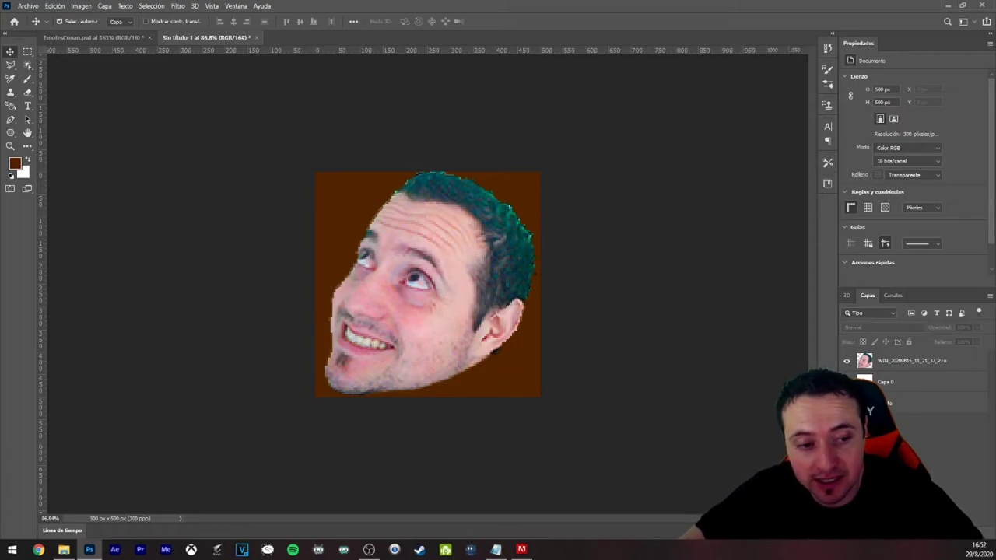
key(ctrl+z)
click(846, 382)
click(846, 382)
click(846, 382)
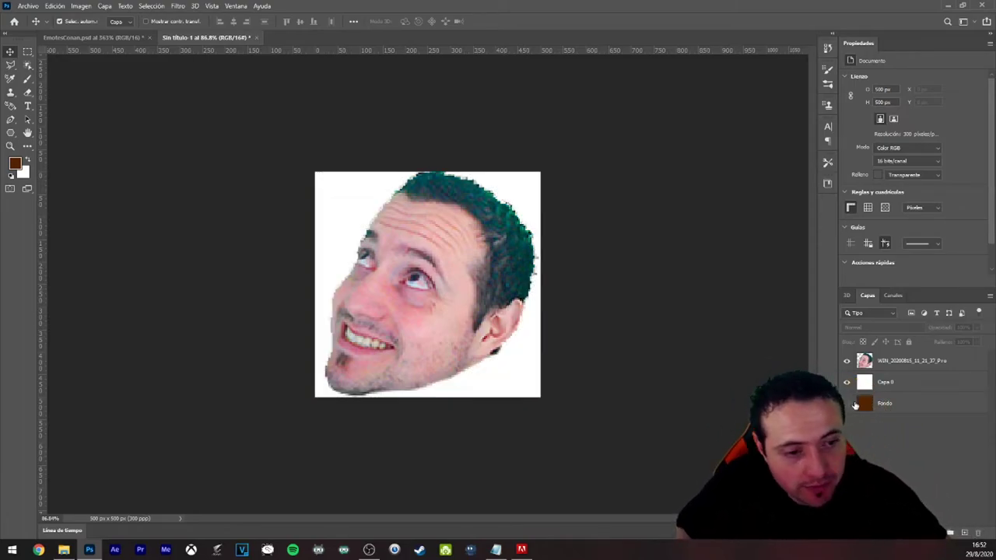
click(847, 382)
click(847, 382)
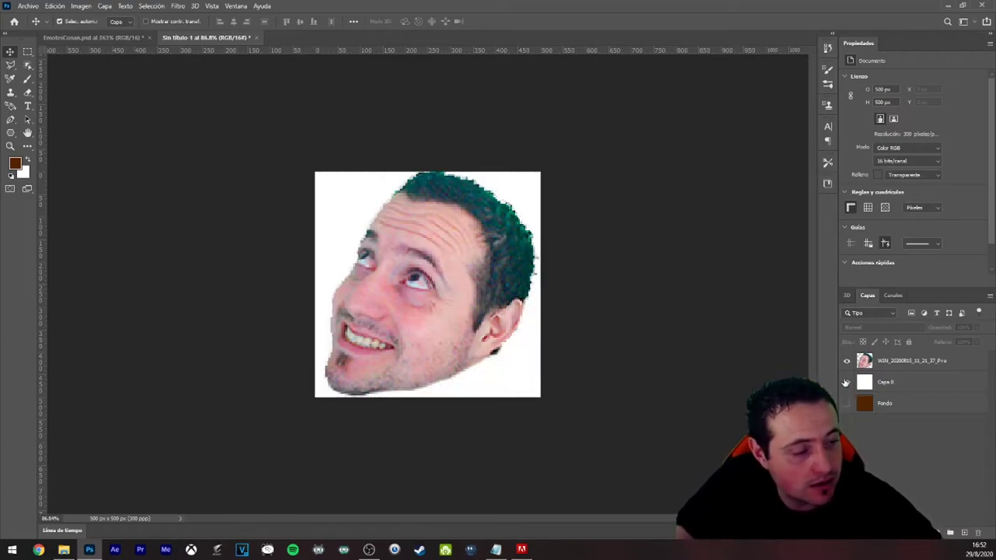
click(846, 382)
click(845, 404)
click(845, 404)
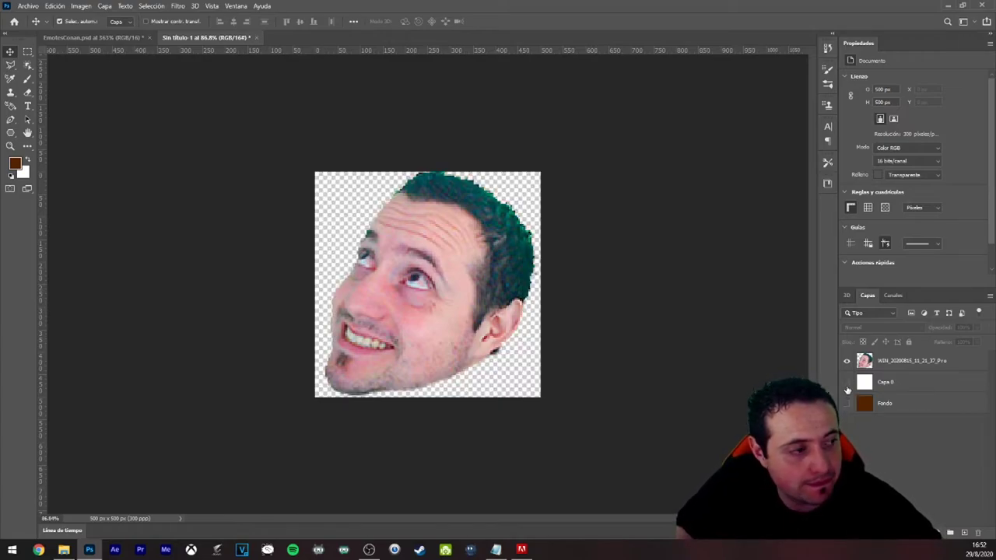
click(846, 383)
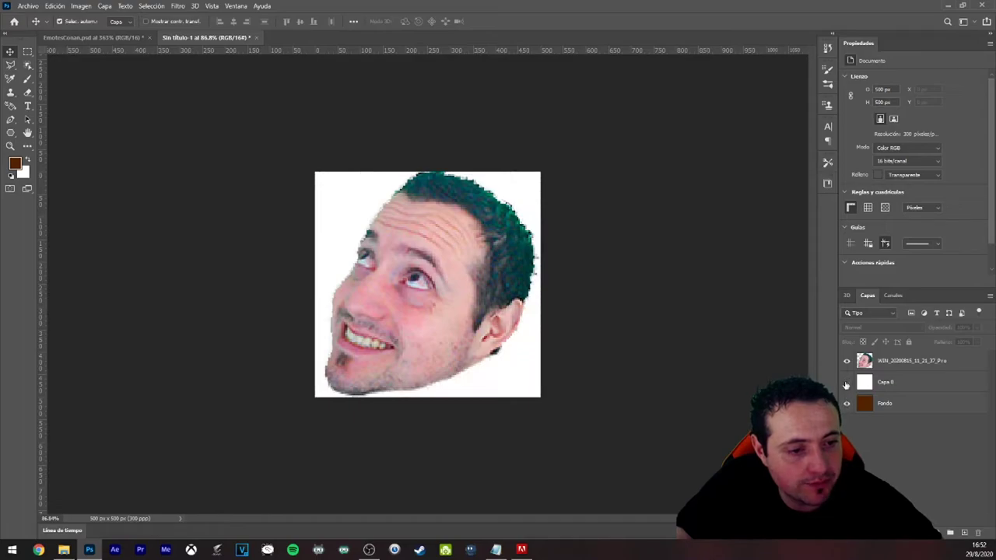
click(846, 382)
click(846, 403)
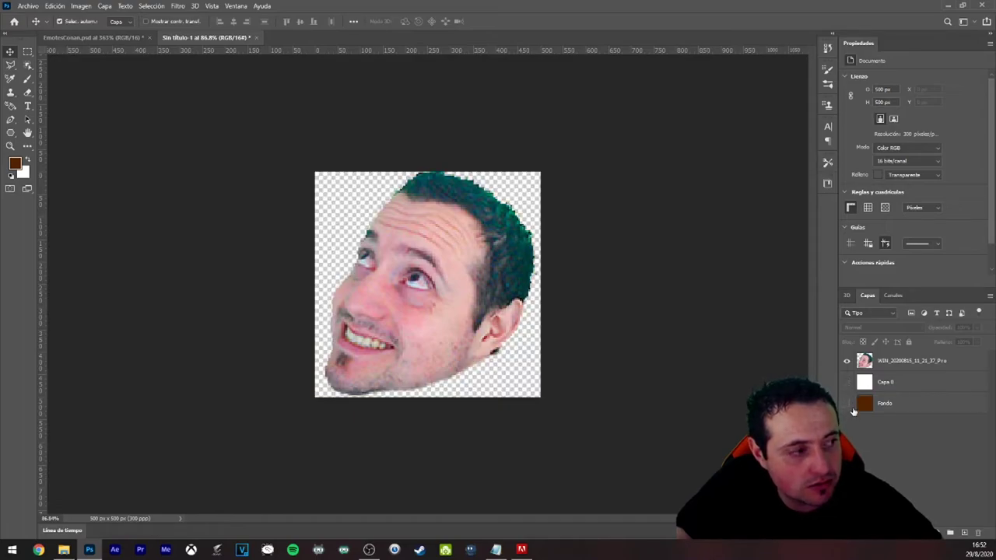
click(845, 361)
click(846, 361)
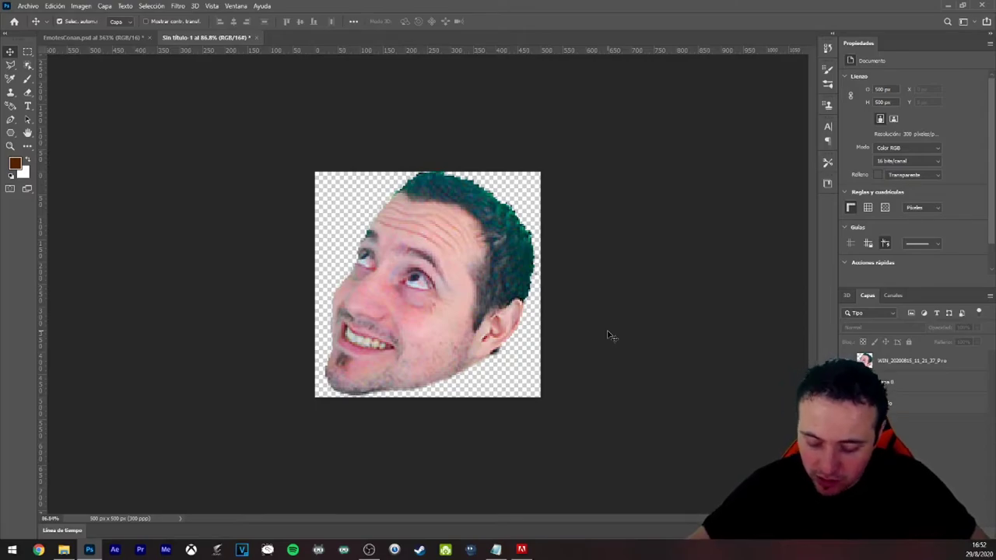
Resize the whole image to 112 x 112 pixels, keeping the resolution at 300 pixels per inch.
key(h)
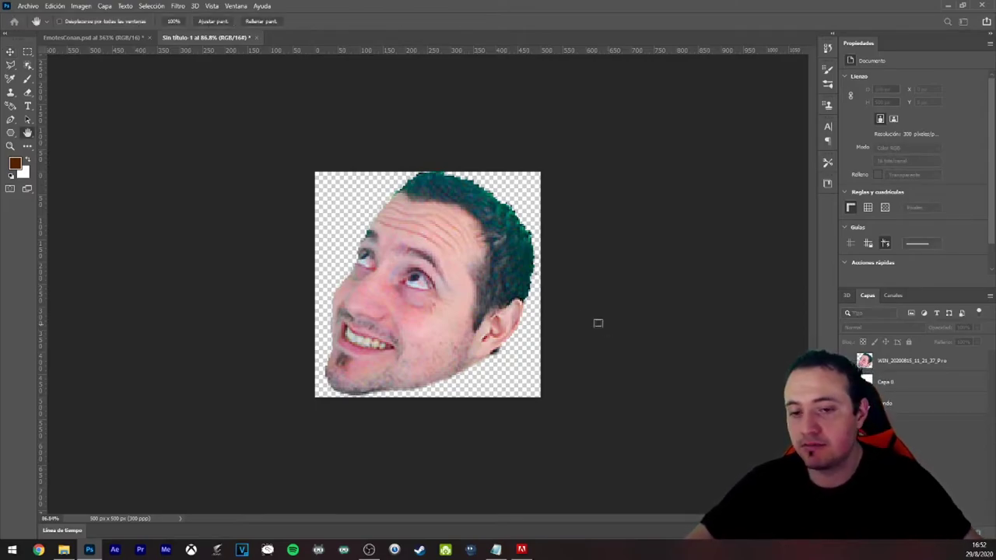
key(ctrl+alt+i)
drag(351, 179, 535, 164)
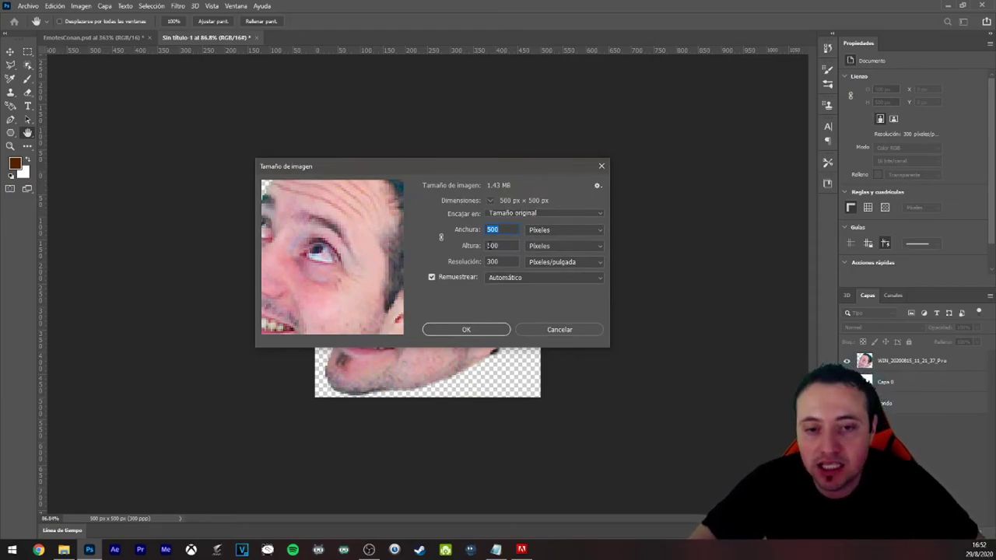
text(112)
double_click(501, 245)
text(112)
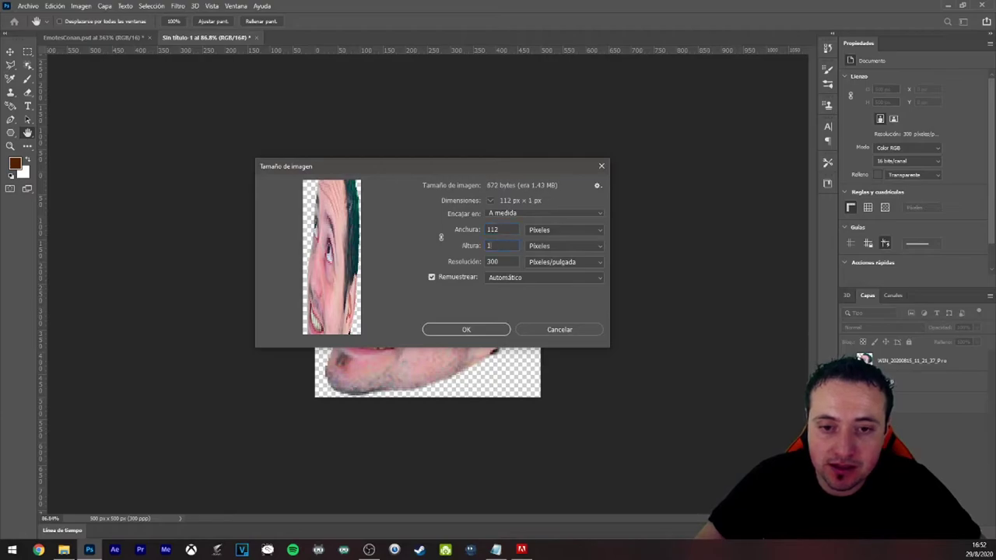
click(440, 237)
text(112)
click(484, 328)
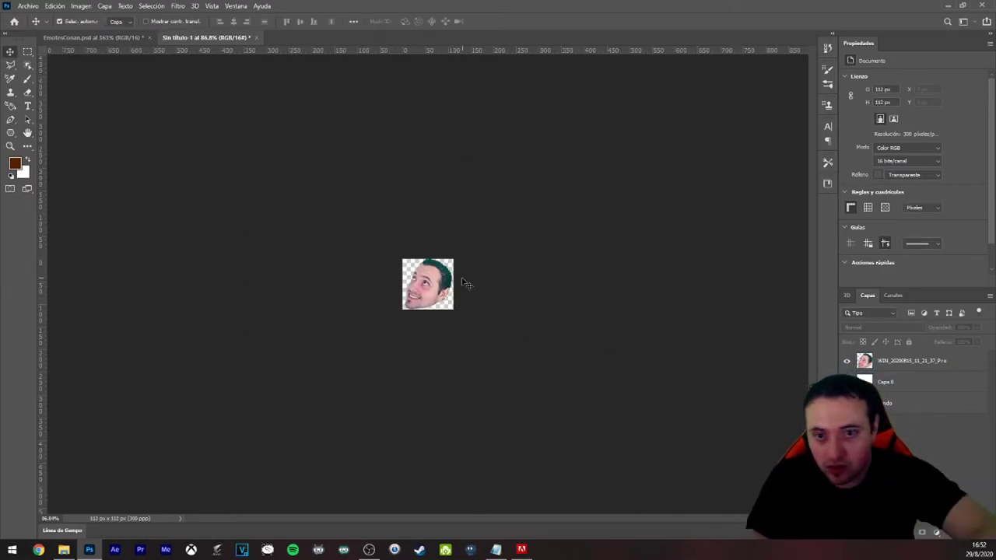
Quick-export the emote as a PNG named JBaited112 into a new Desktop folder called EmotesEjemplo.
click(28, 5)
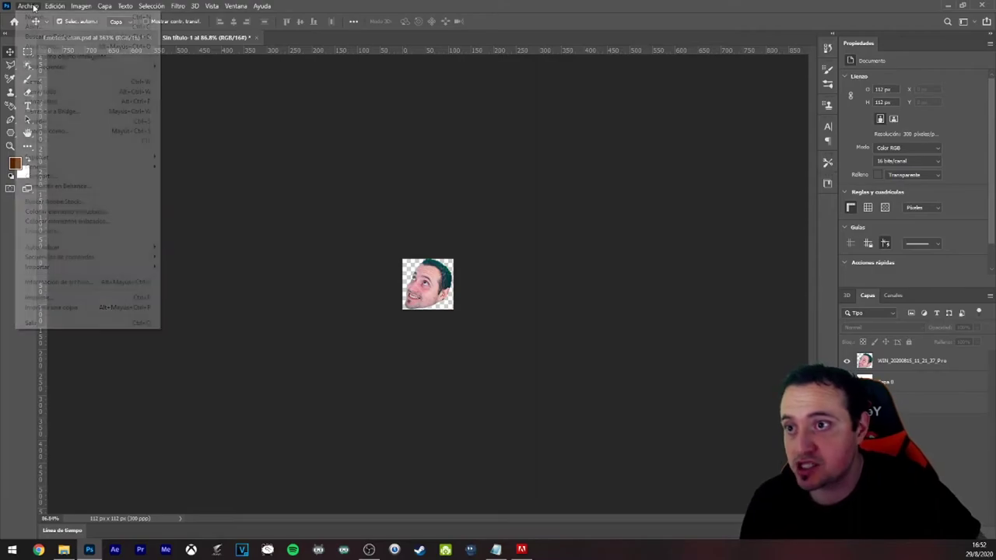
mouse_move(77, 158)
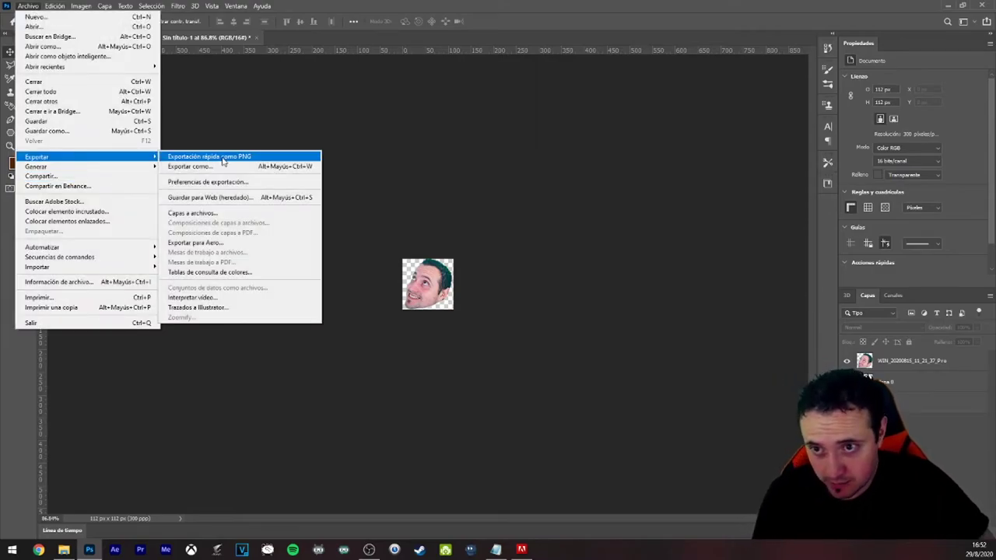
click(249, 157)
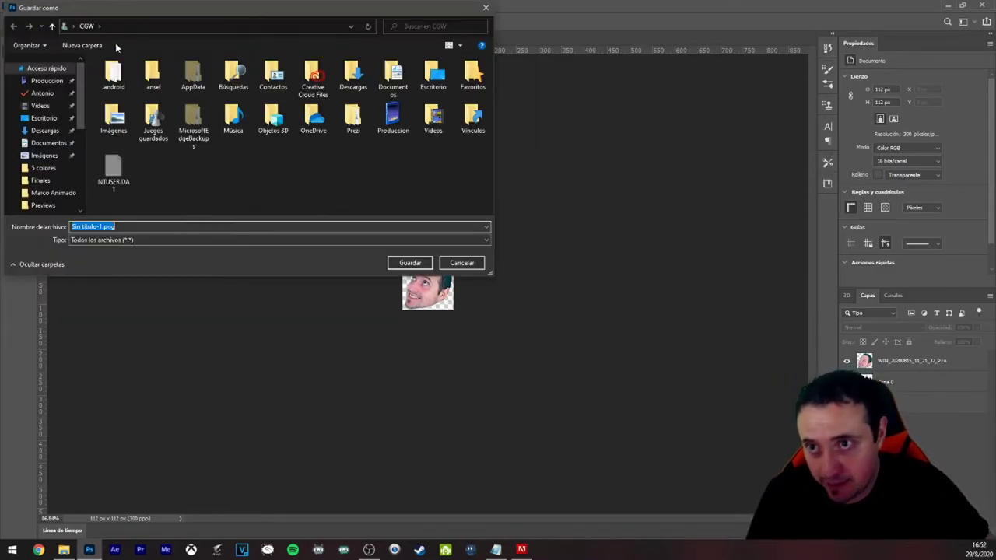
click(43, 118)
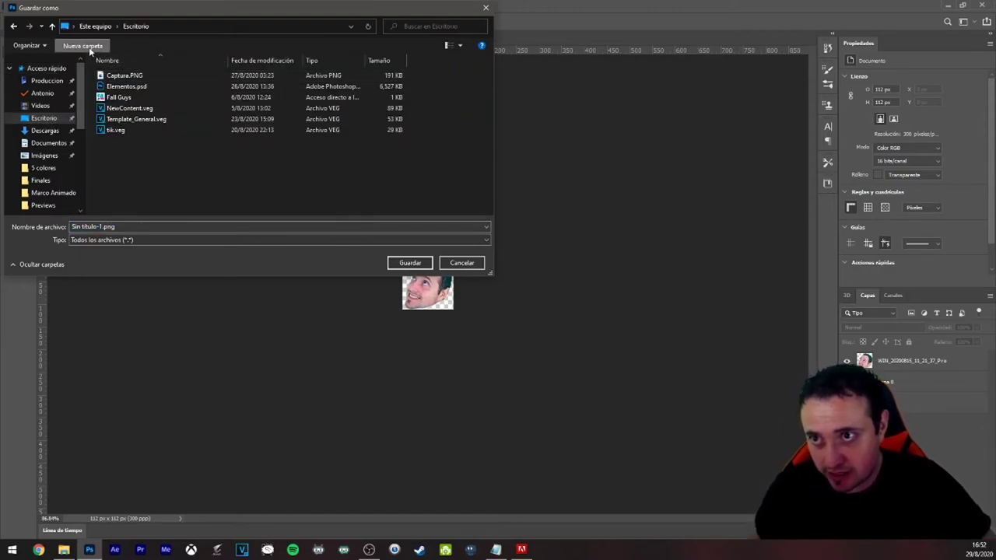
click(86, 46)
text(EmotesEjemplo)
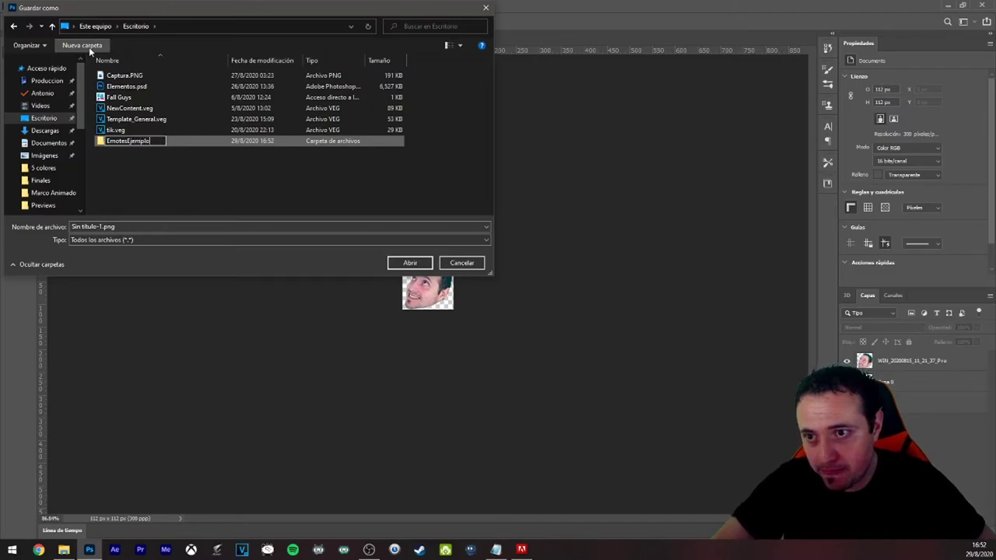
key(Return)
key(Return)
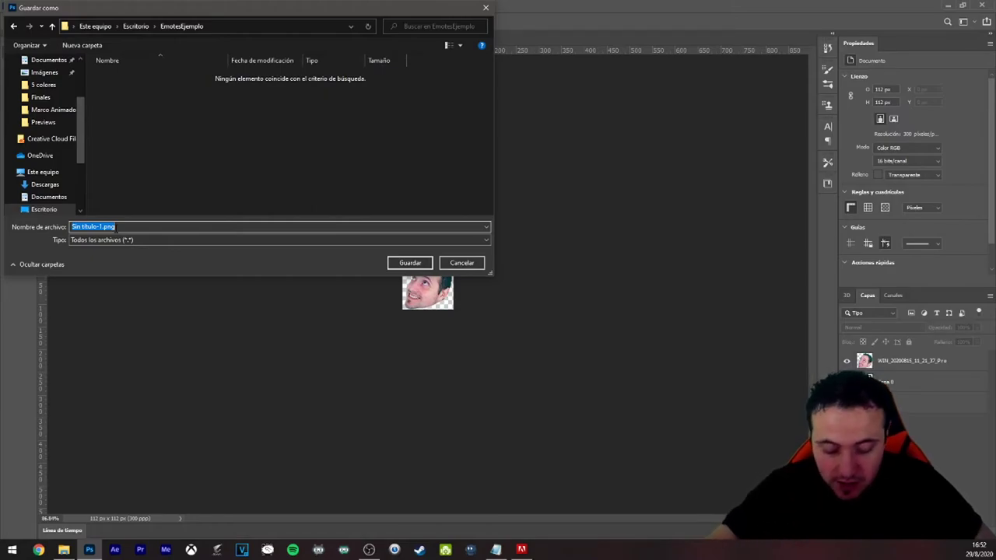
text(JE)
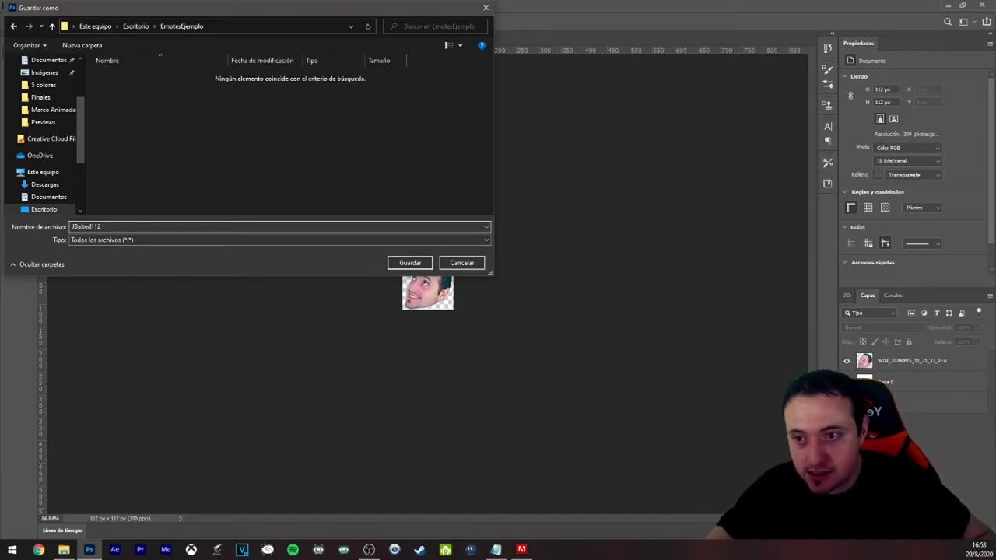
key(Return)
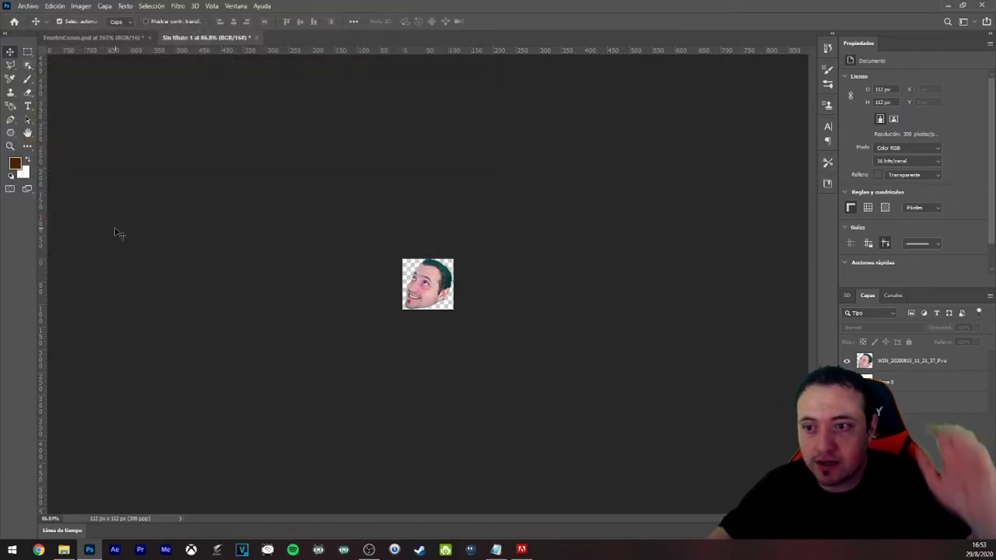
Switch to File Explorer, open the EmotesEjemplo folder on the Desktop and check the dimensions of JBaited112.png.
click(948, 5)
click(201, 214)
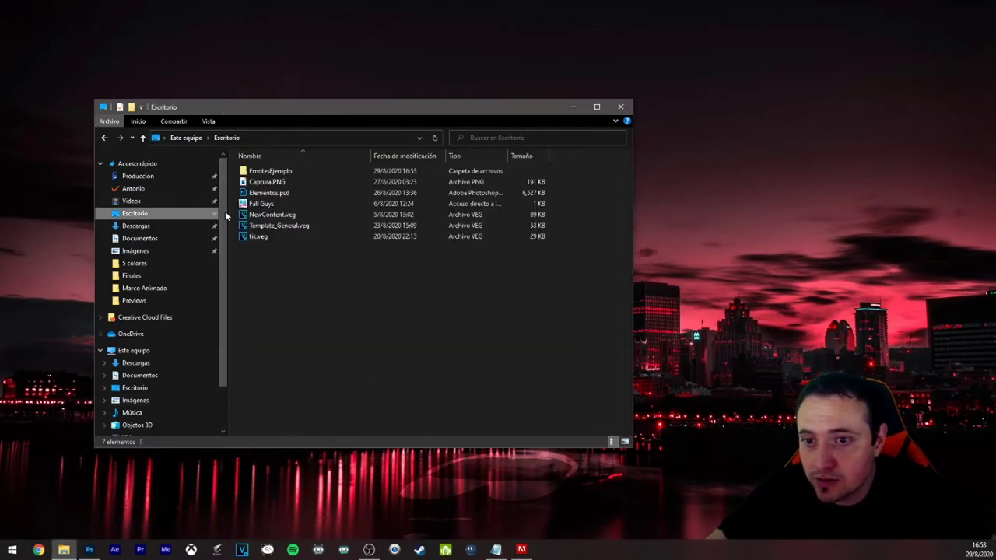
double_click(266, 171)
click(259, 195)
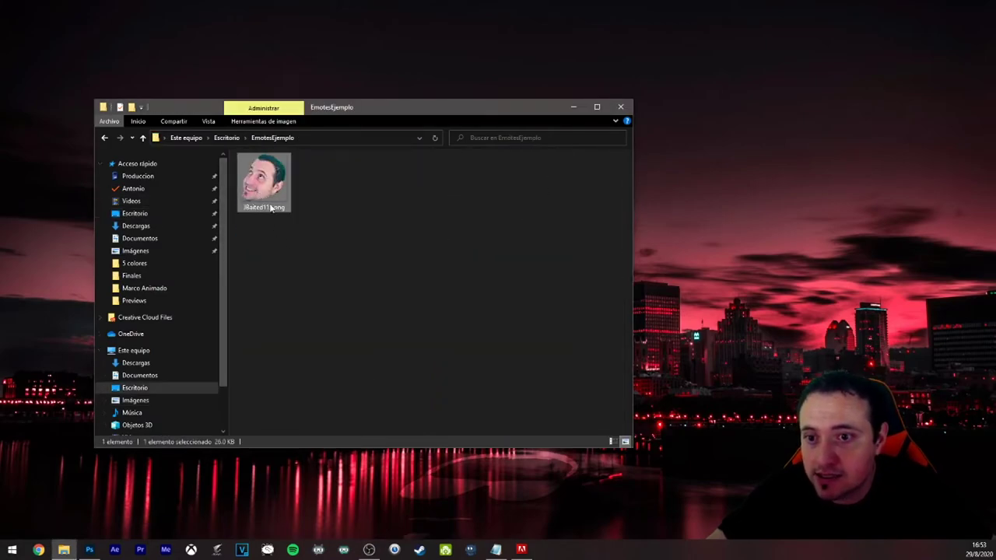
mouse_move(268, 208)
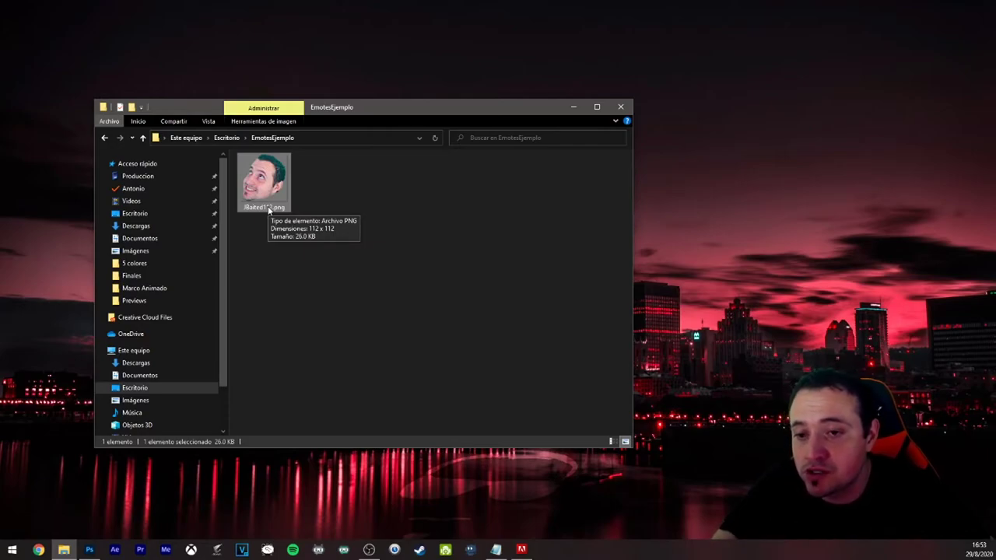
click(317, 267)
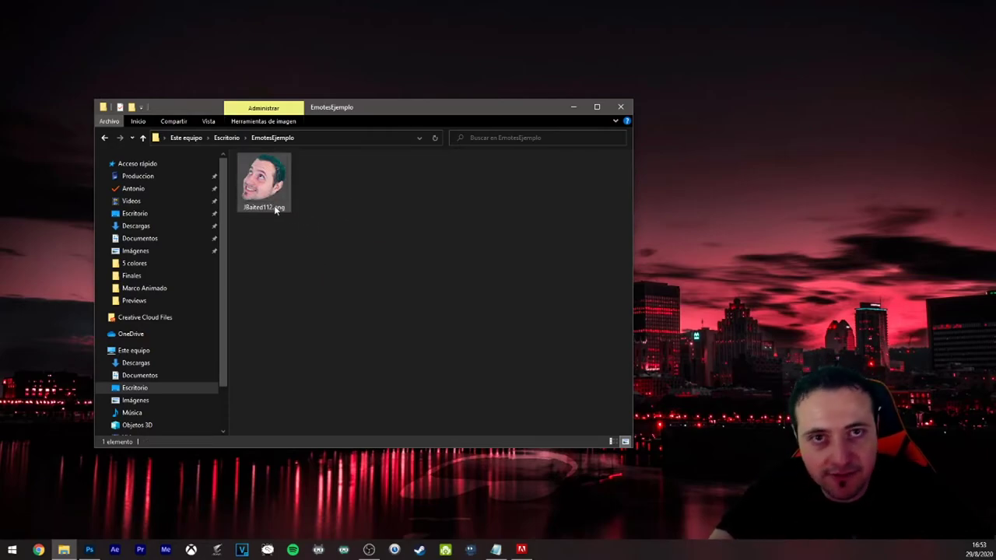
Switch back to Photoshop, undo the 112-pixel resize and resize the whole image to 56 x 56 pixels.
click(266, 209)
click(389, 256)
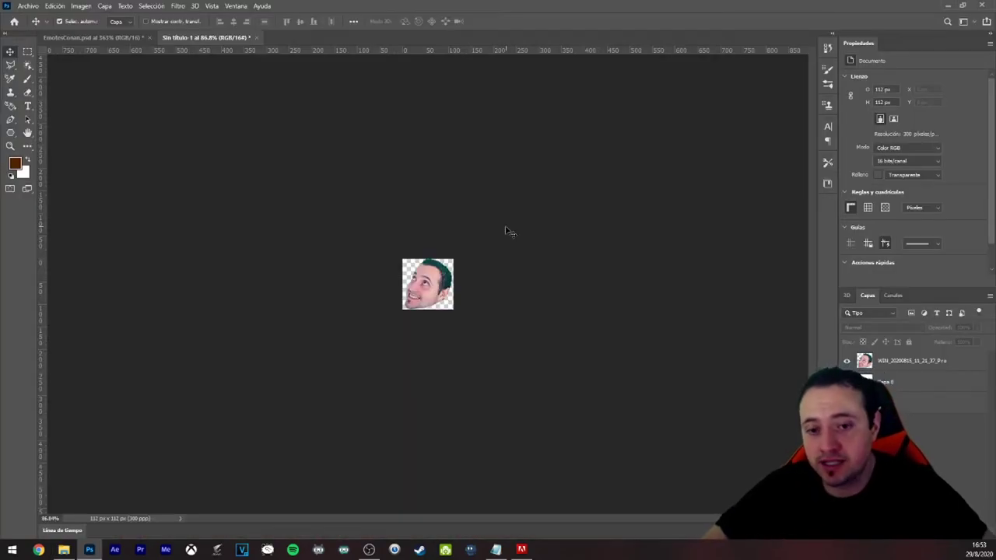
key(ctrl+alt+i)
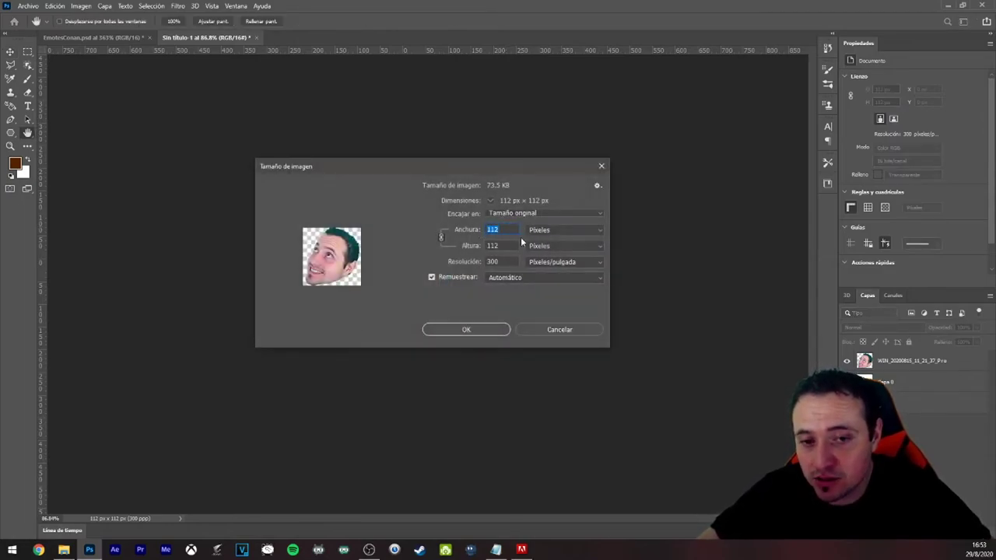
click(601, 166)
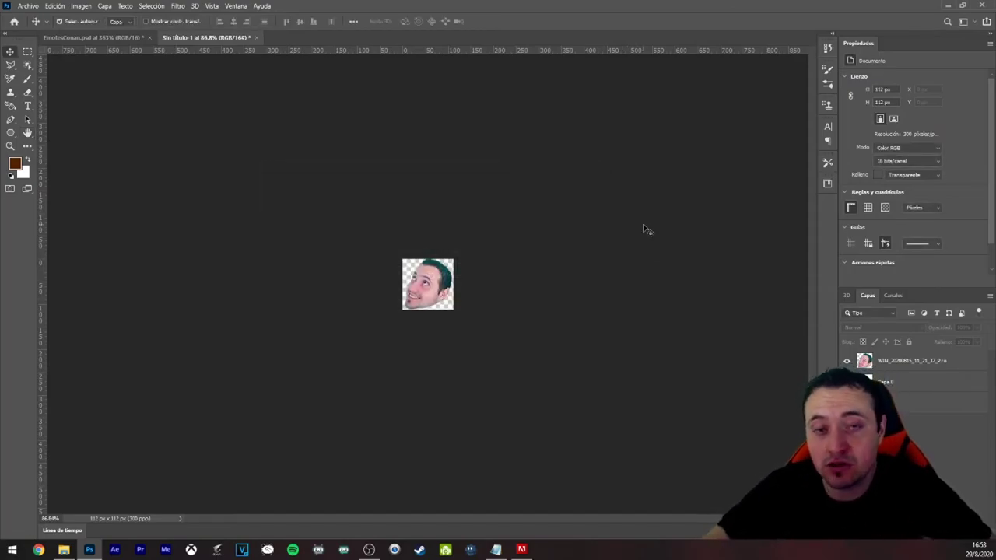
key(ctrl+z)
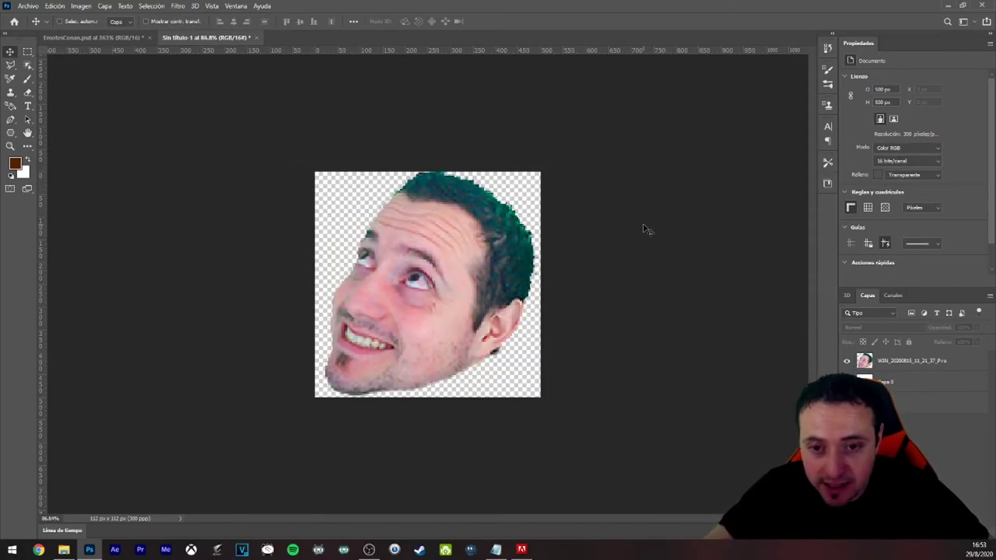
key(ctrl+alt+i)
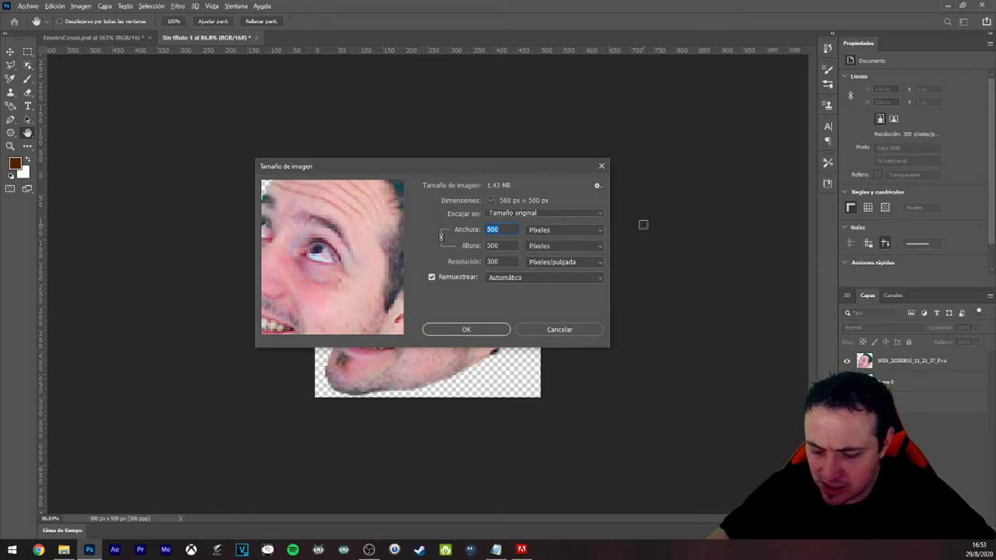
text(56)
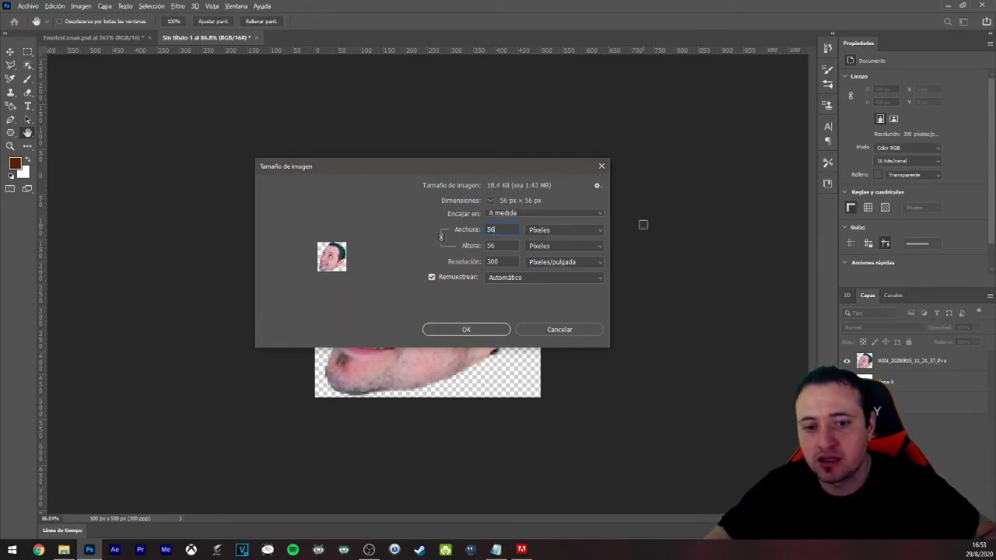
key(Return)
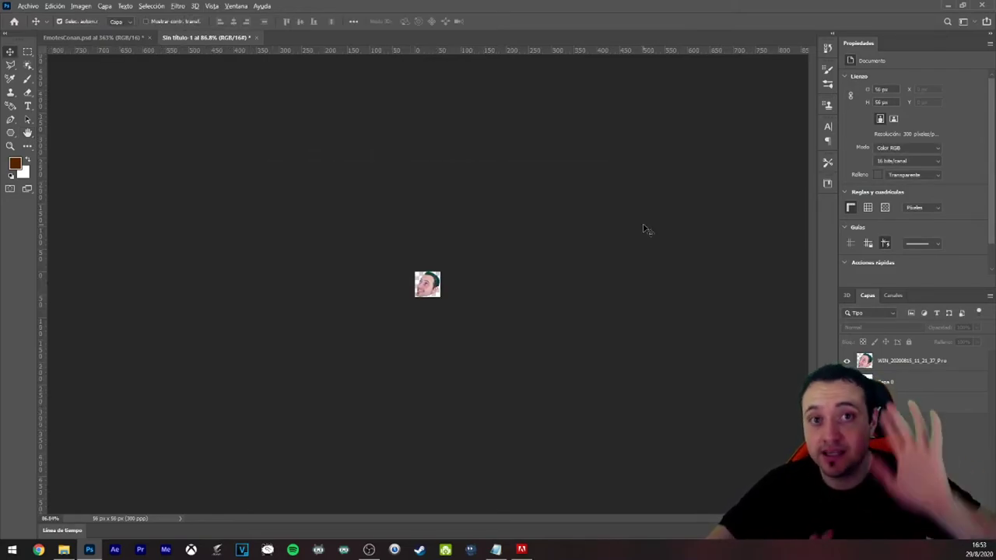
Quick-export the emote as a PNG named JBaited56 into the EmotesEjemplo folder.
click(28, 6)
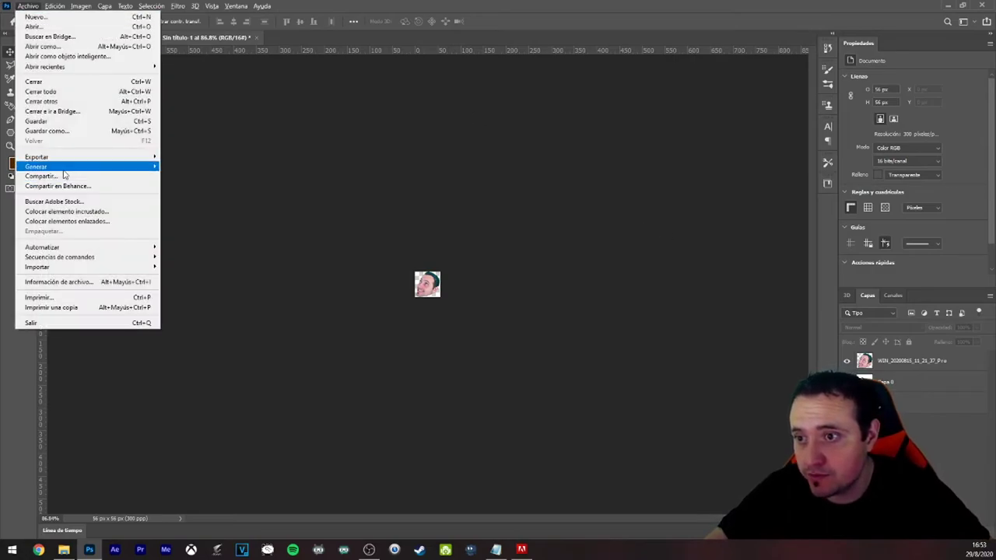
mouse_move(68, 160)
click(187, 157)
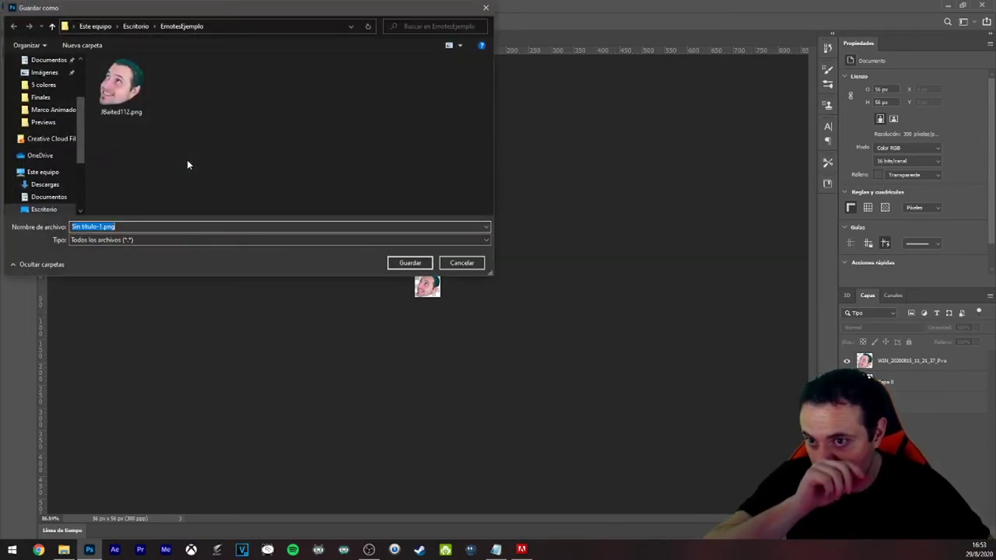
key(BackSpace)
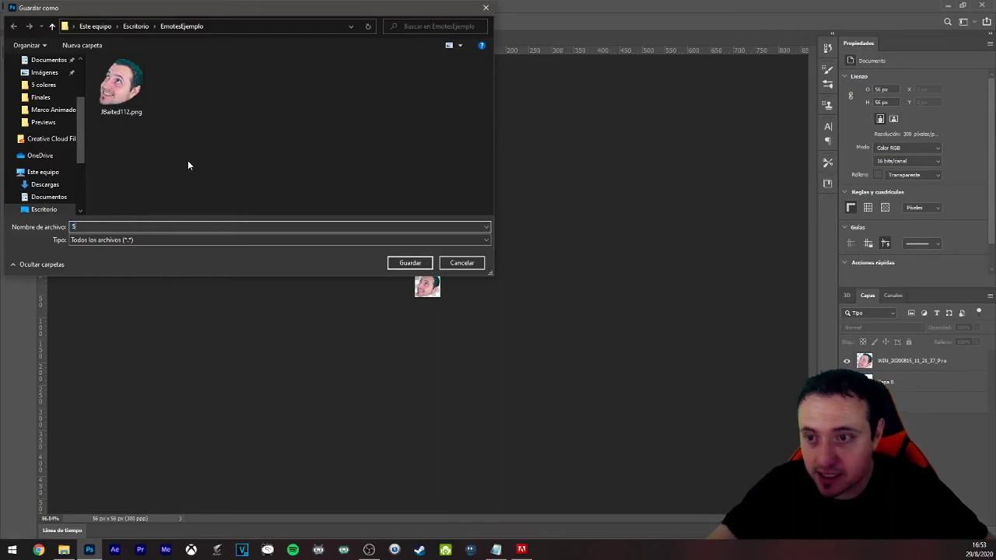
click(117, 82)
key(Tab)
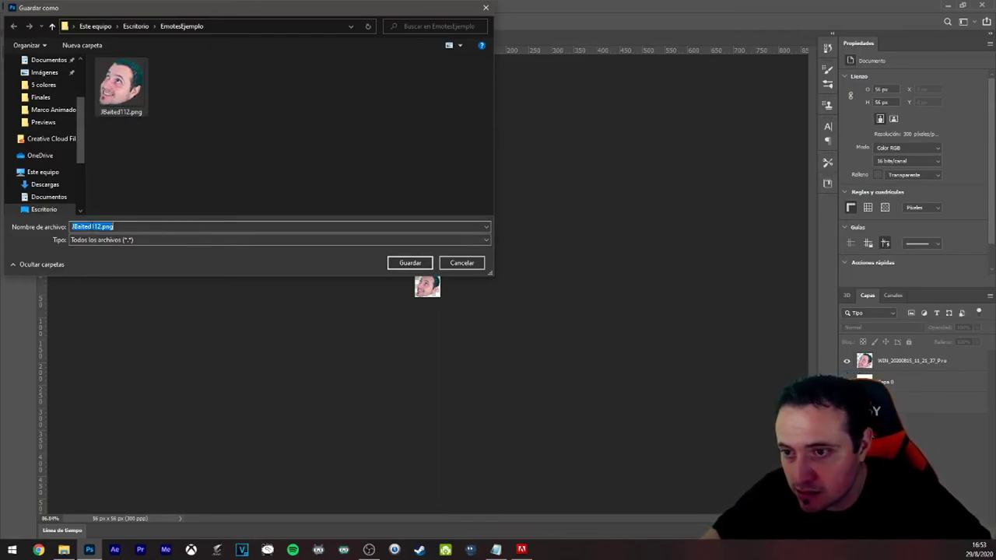
key(End)
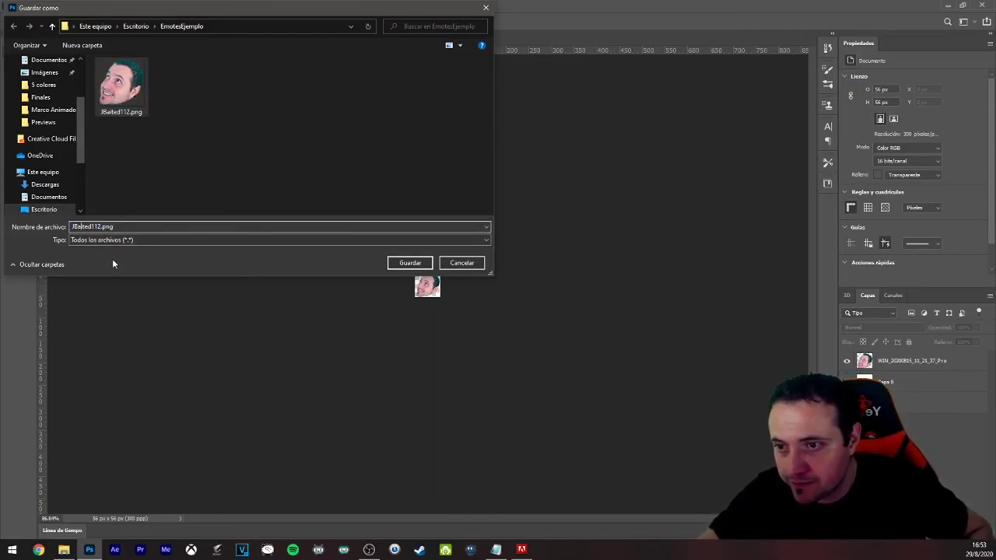
key(shift+Right)
key(shift+Right)
key(shift+Right)
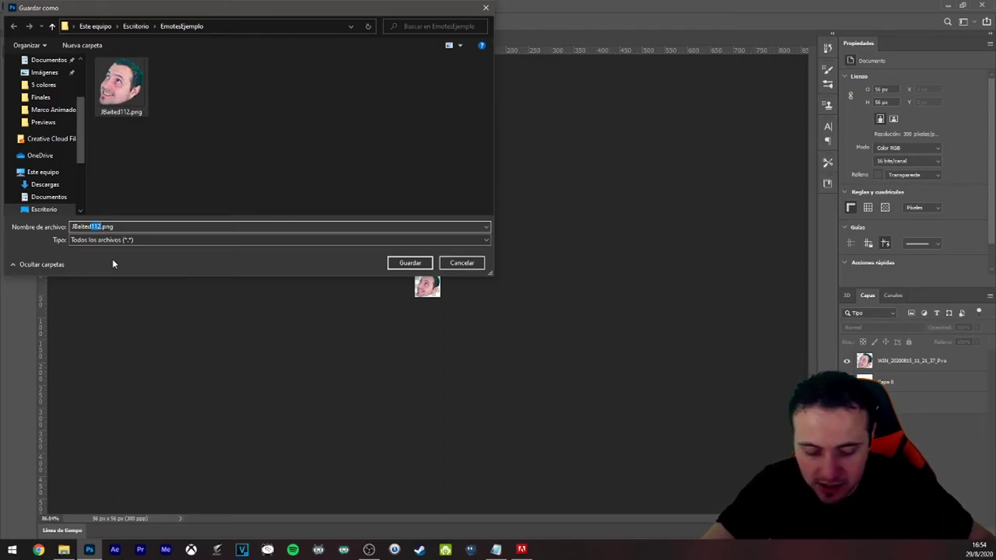
text(56)
key(Return)
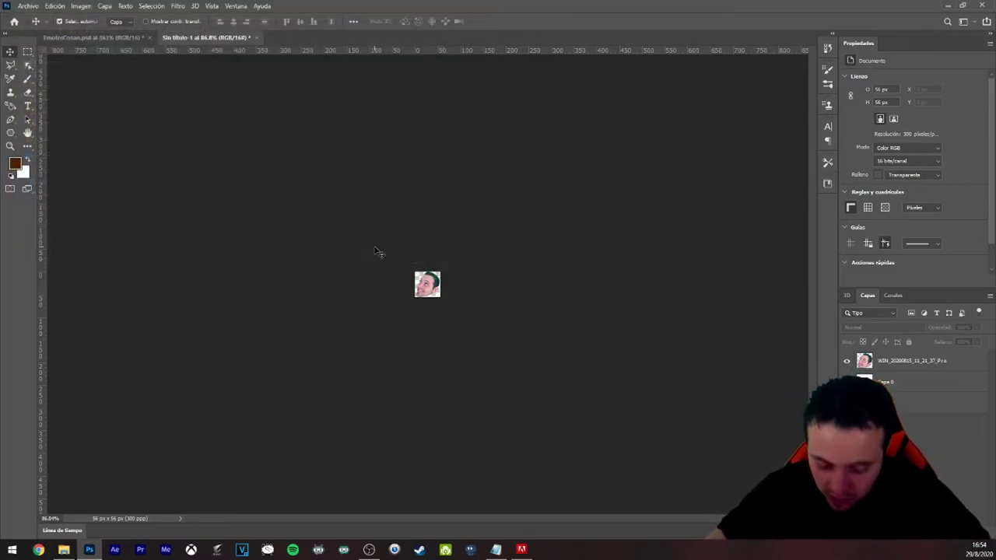
Undo the 56-pixel resize and resize the whole image to 28 x 28 pixels.
key(ctrl+z)
key(ctrl+alt+i)
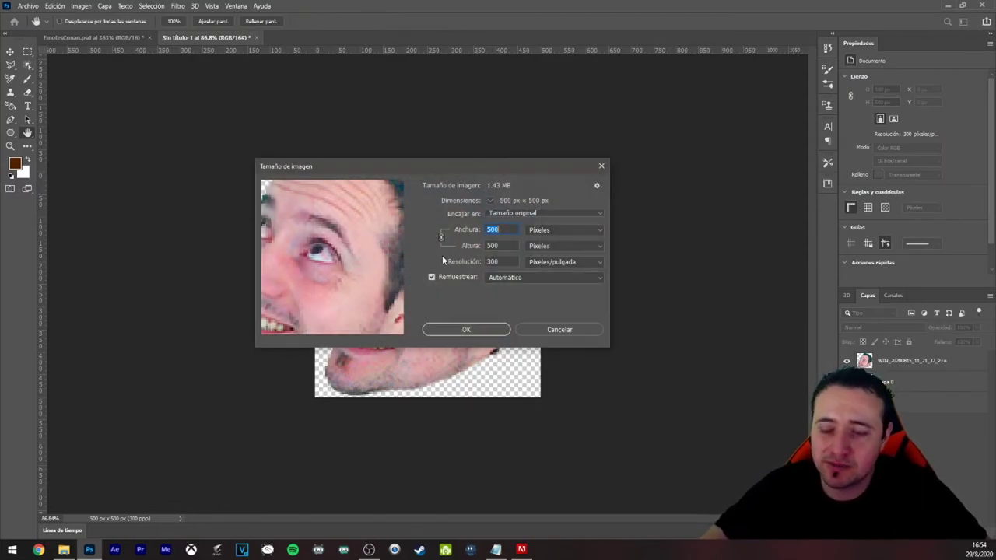
text(28)
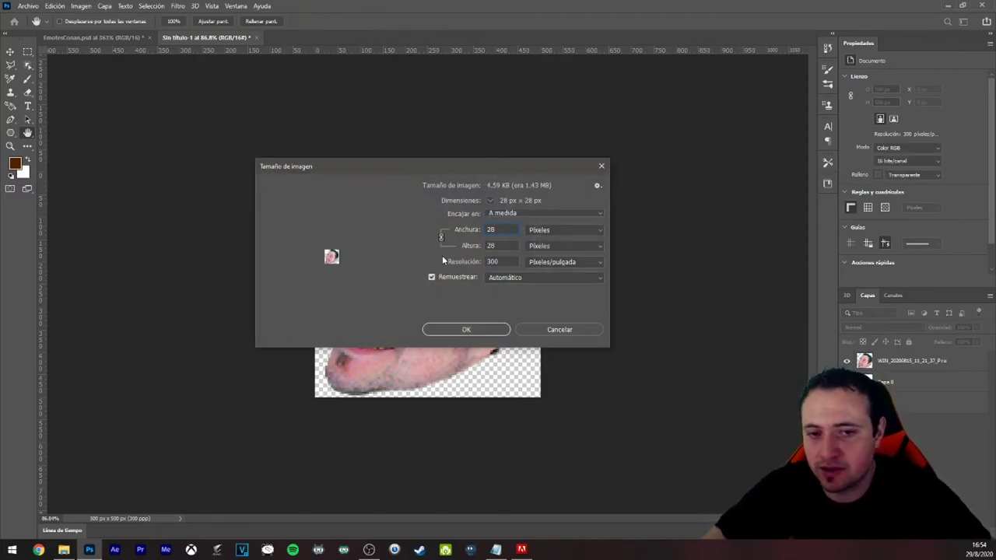
click(483, 329)
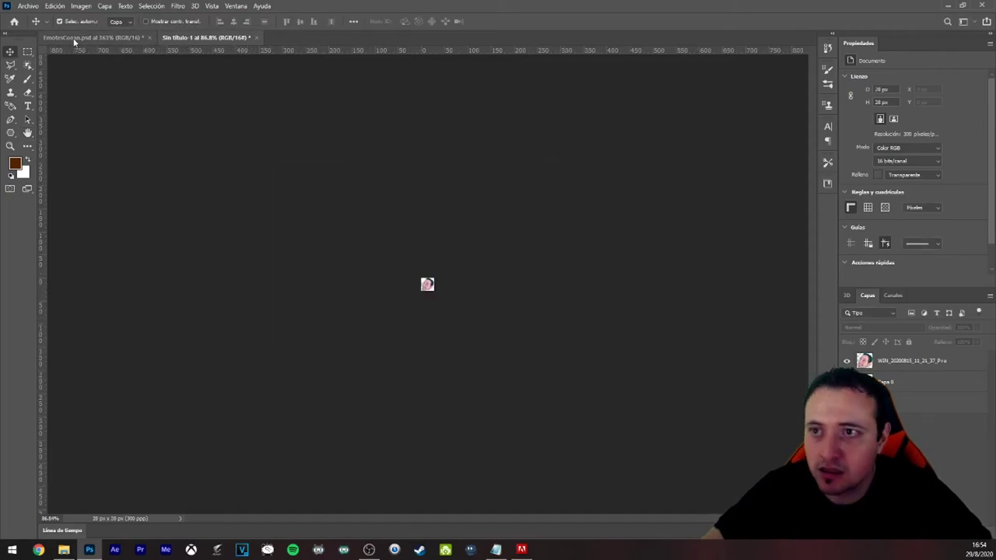
Quick-export the emote as a PNG named JBaited28 into the EmotesEjemplo folder.
click(28, 5)
mouse_move(62, 156)
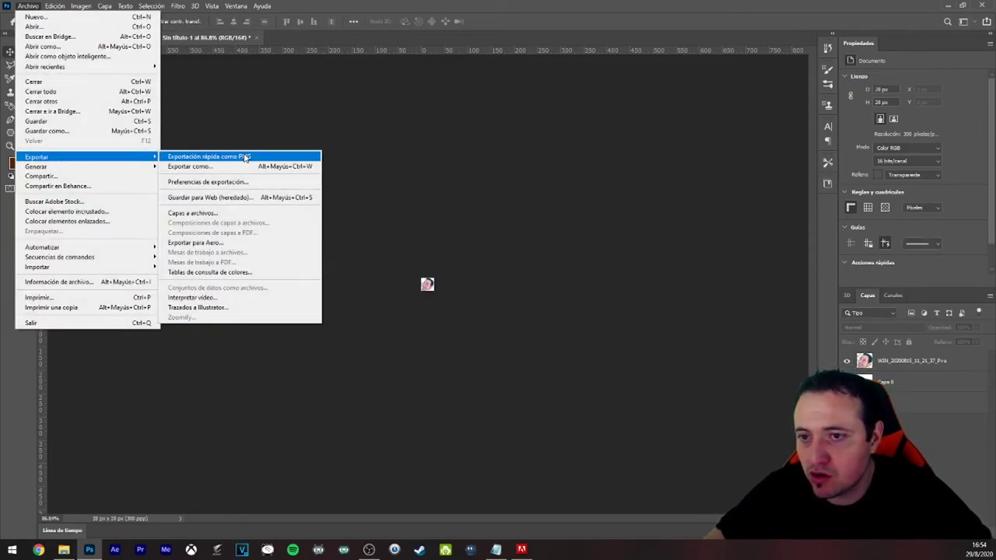
click(244, 158)
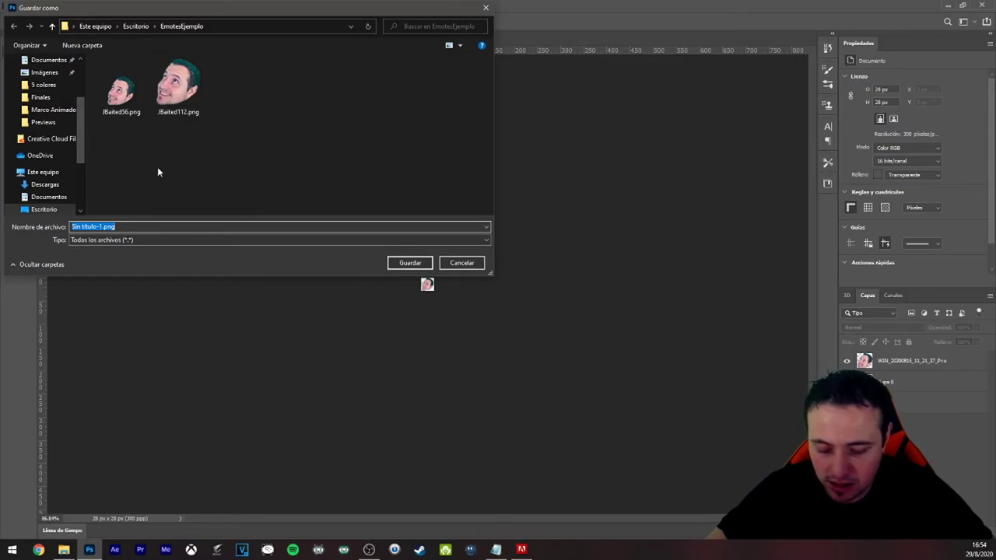
click(123, 105)
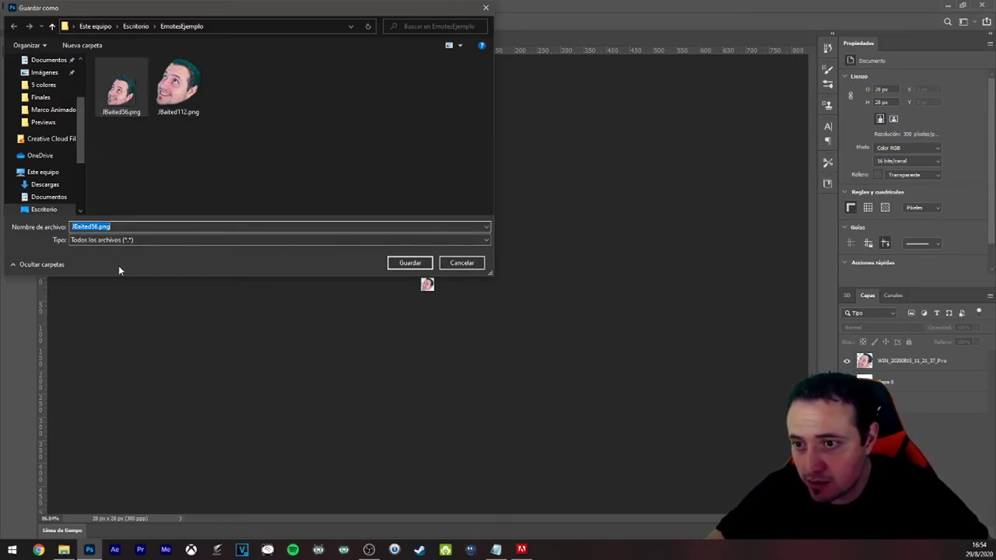
key(End)
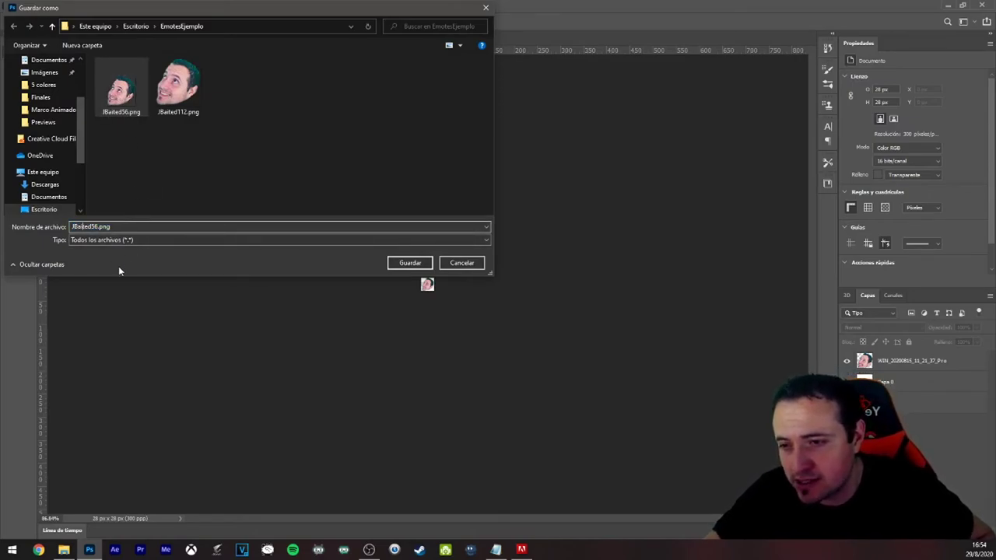
key(BackSpace)
key(Delete)
text(28)
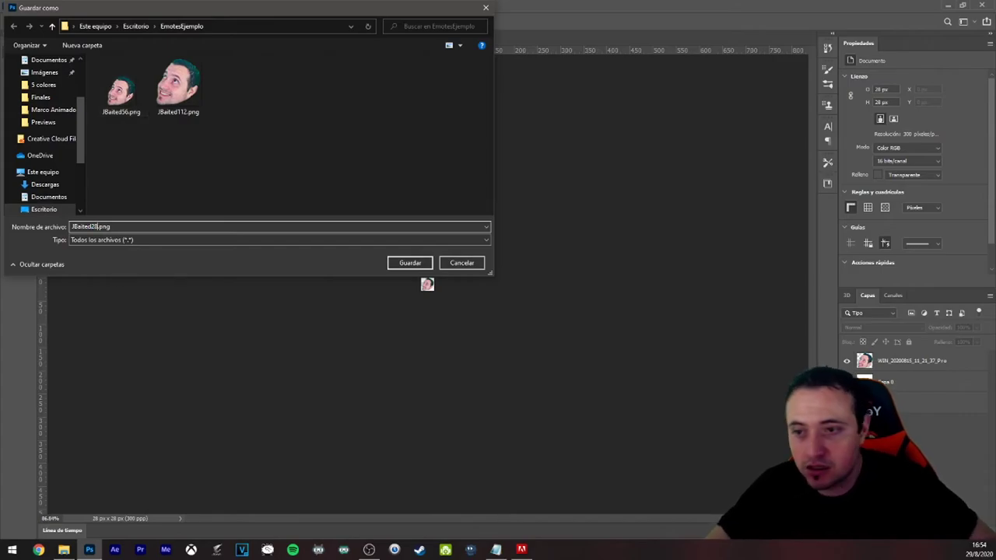
key(Return)
Undo the 28-pixel resize and save the layered document as a Photoshop file named EditableEmotesEjemplo in the Desktop's EmotesEjemplo folder.
key(ctrl+z)
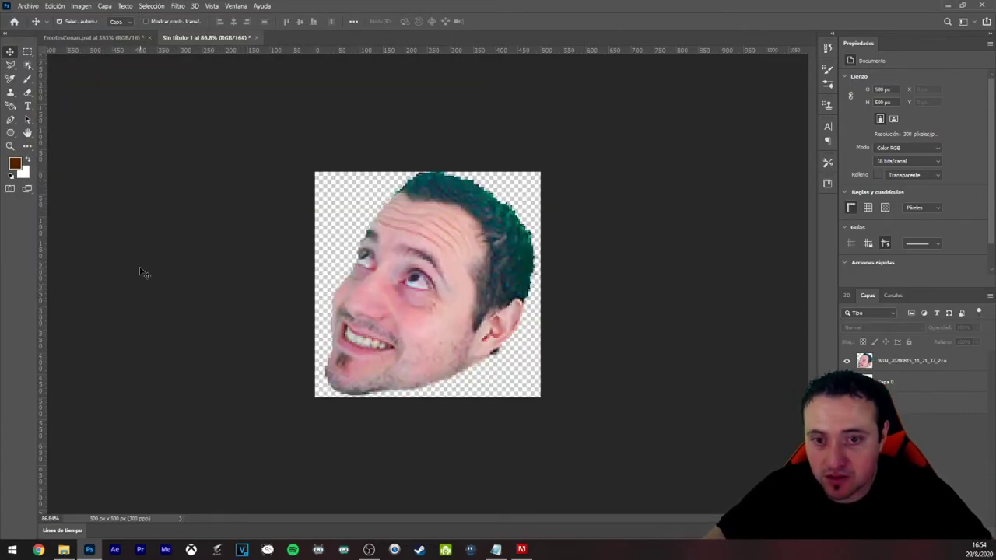
click(28, 5)
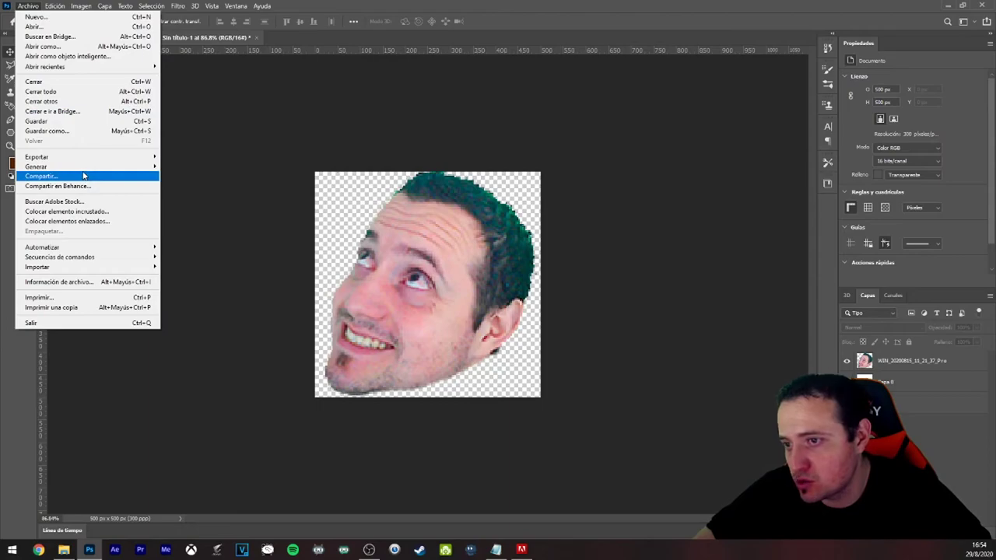
click(72, 131)
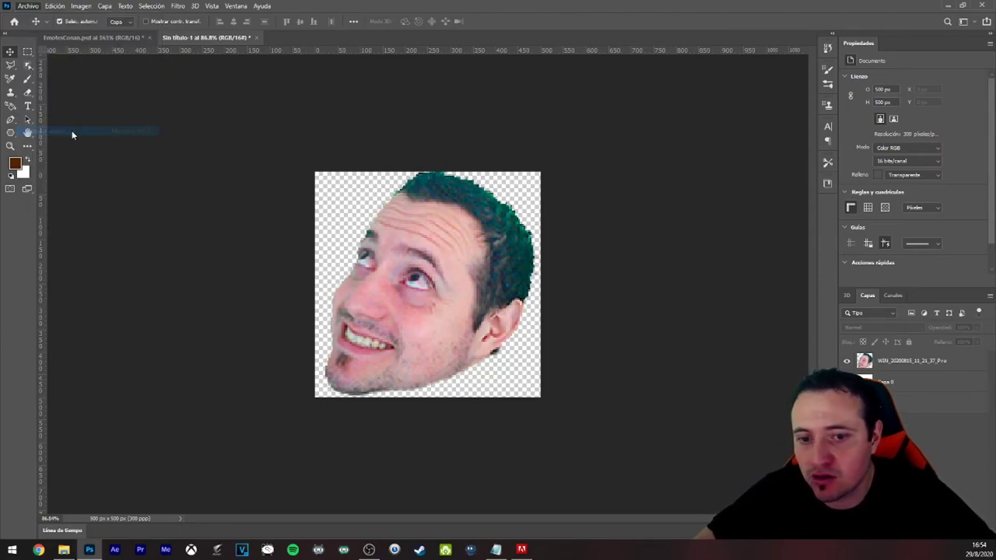
click(44, 117)
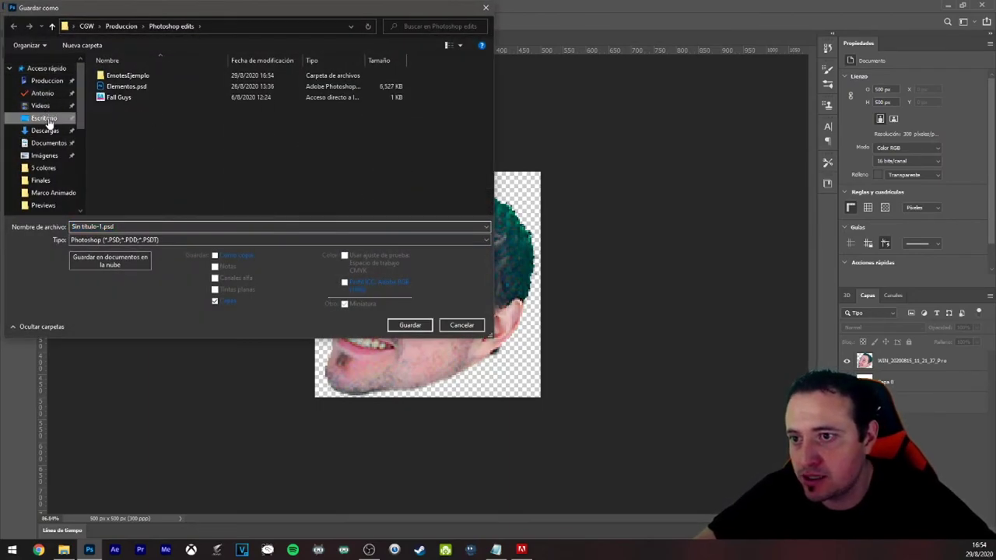
double_click(128, 75)
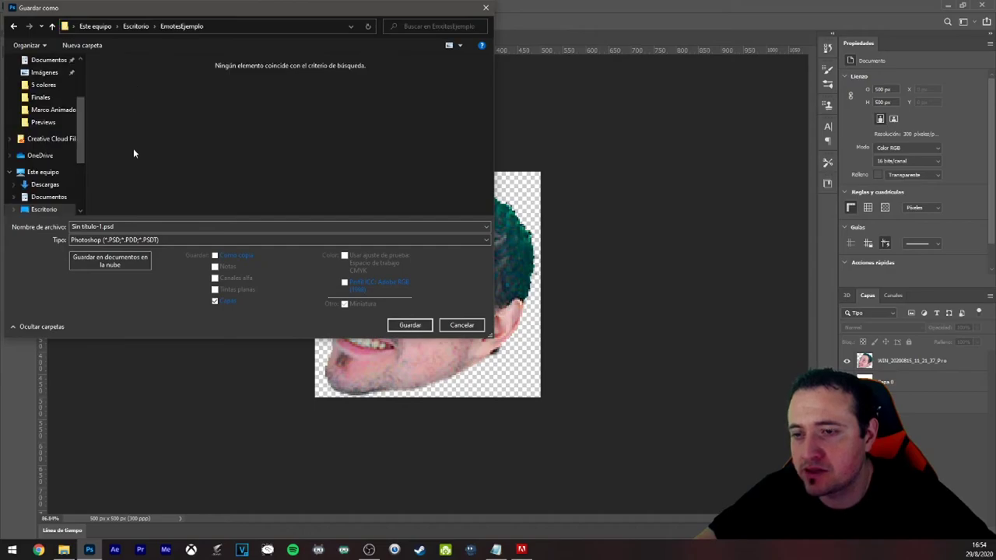
click(124, 226)
text(Editable)
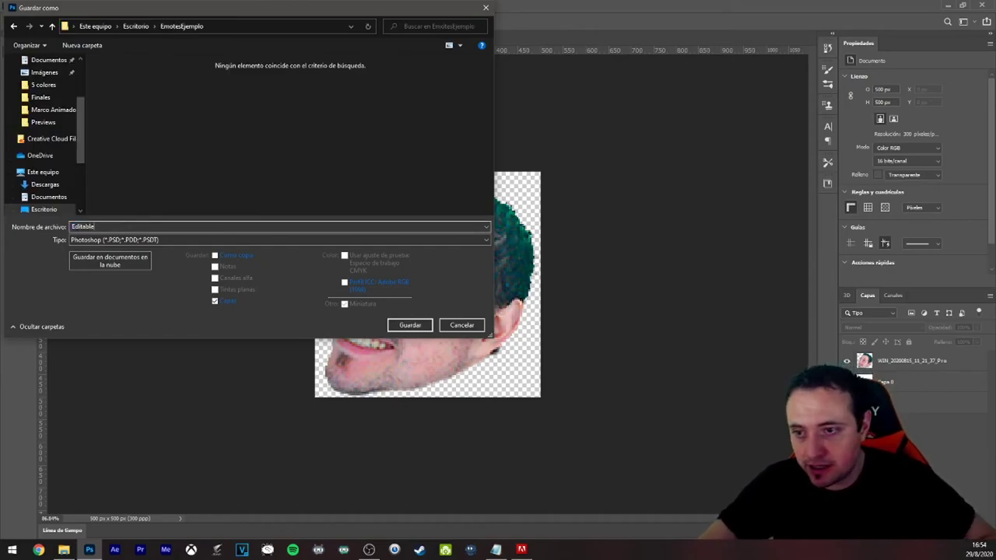
text(EmotesEjem)
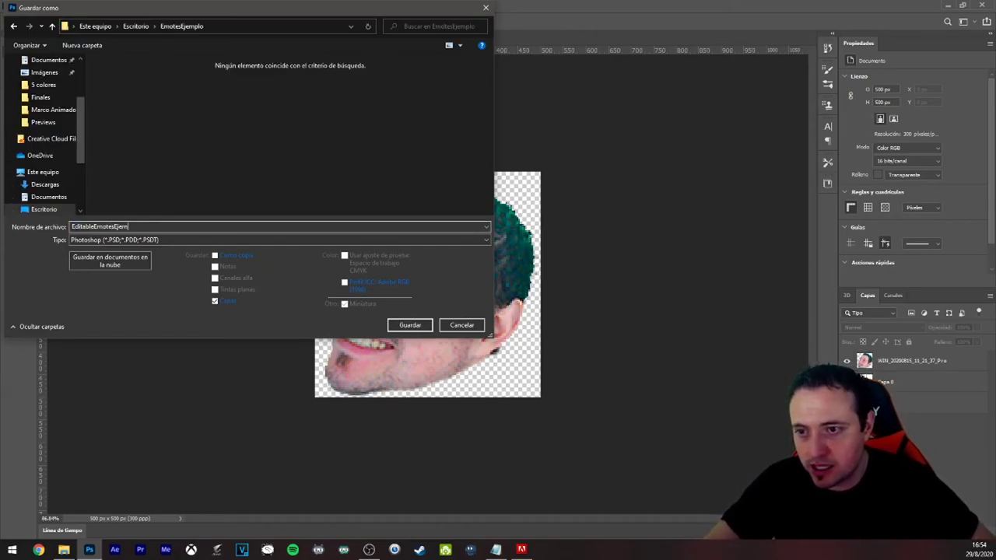
text(plo)
key(Return)
click(655, 158)
Close Photoshop without saving the changes to EmotesConan.psd and refresh the desktop.
click(985, 5)
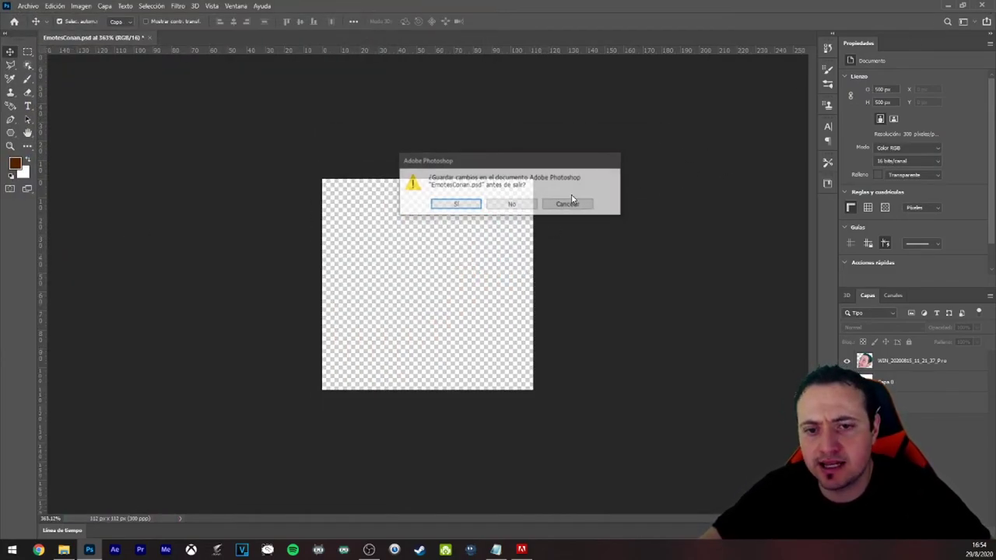
click(529, 204)
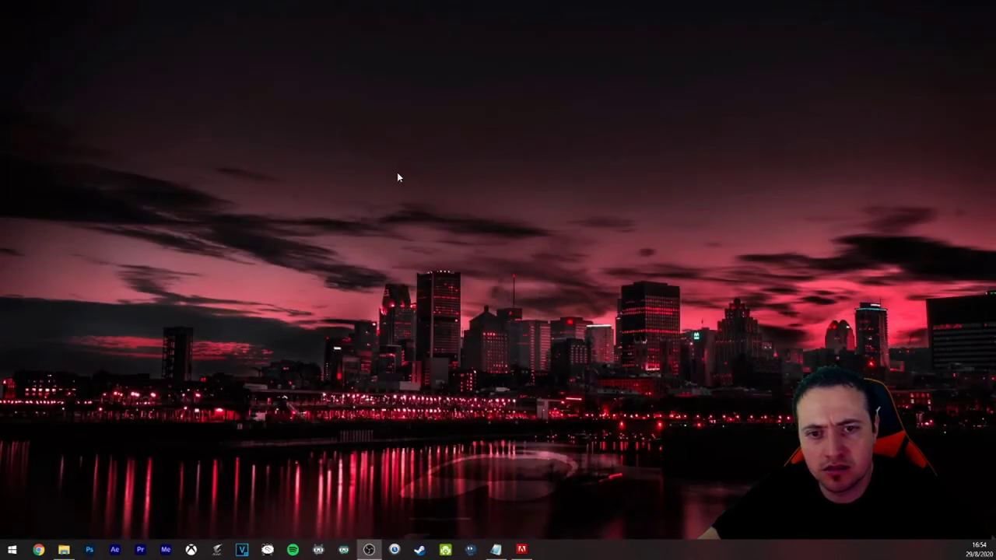
right_click(396, 171)
click(372, 201)
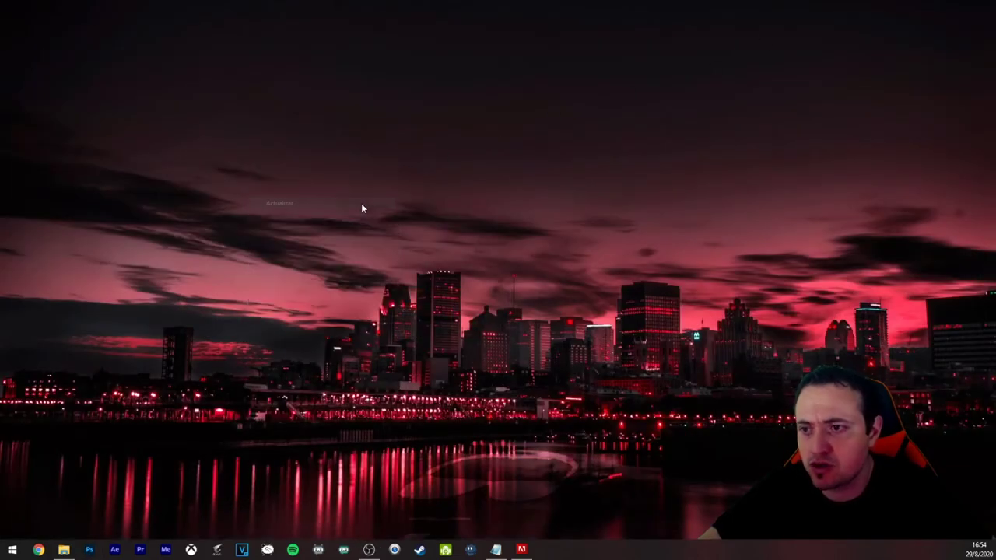
Switch to File Explorer, check the JBaited112, JBaited56 and JBaited28 PNGs in the EmotesEjemplo folder, and close the window.
click(64, 549)
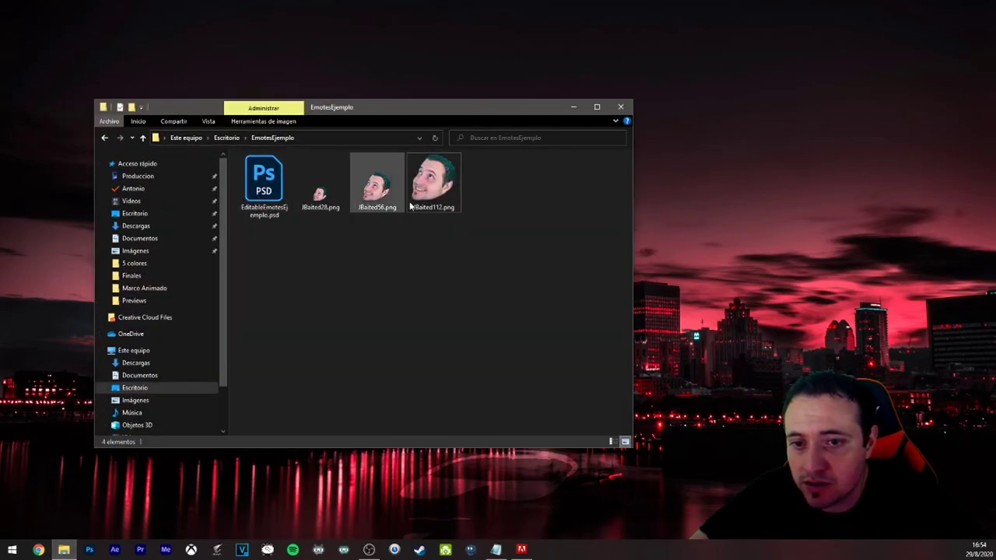
click(441, 209)
click(378, 207)
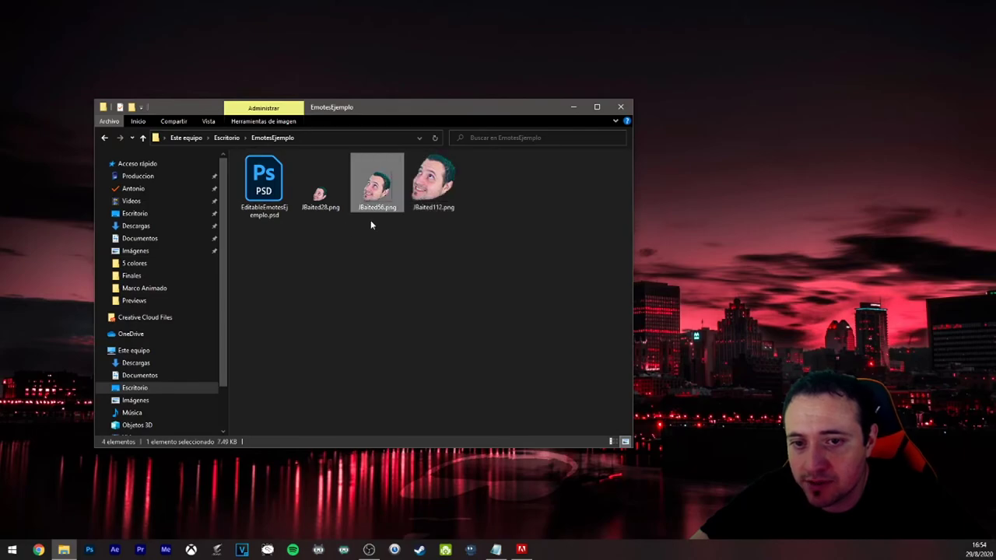
click(319, 191)
click(620, 106)
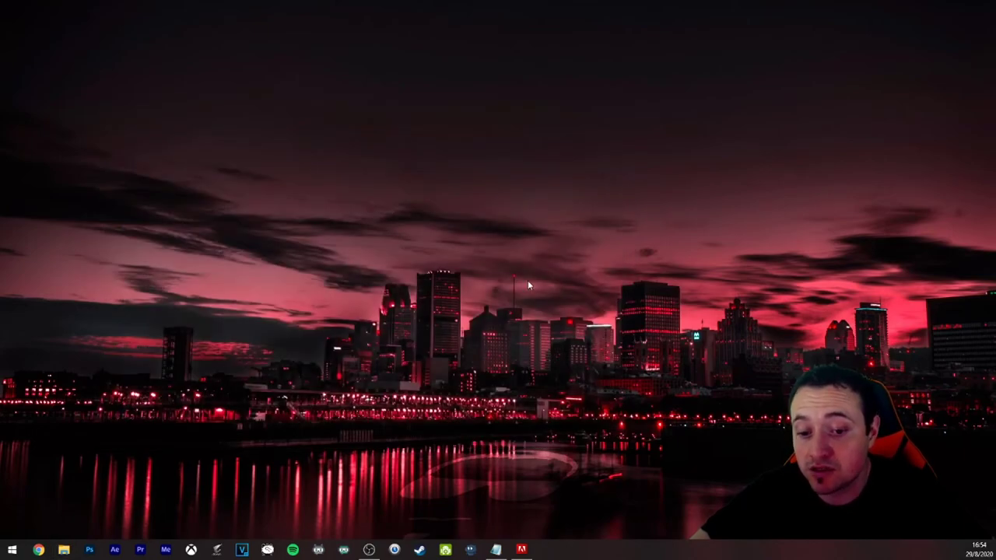
Refresh the desktop, switch to Chrome and open the emote settings page of the Twitch creator dashboard.
right_click(434, 316)
click(316, 343)
click(38, 550)
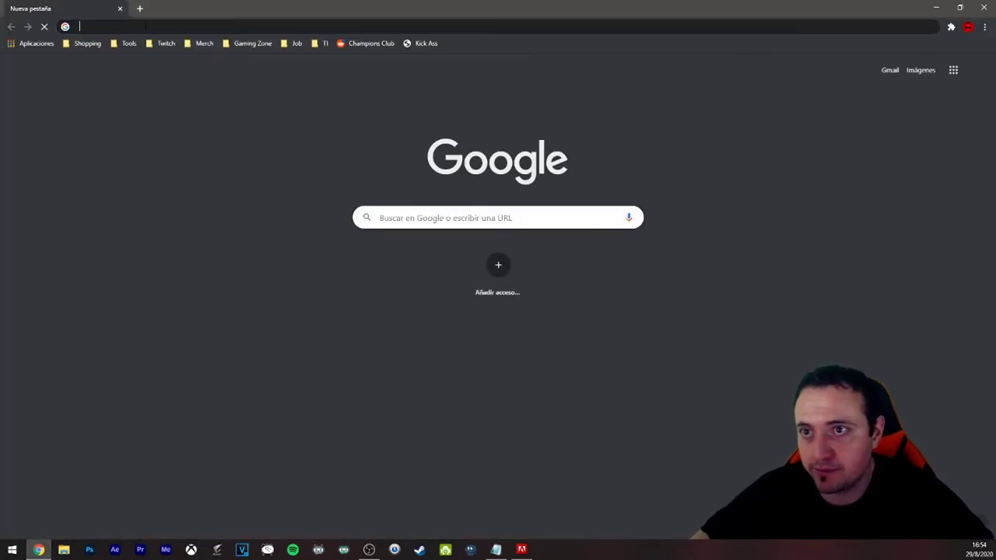
click(146, 26)
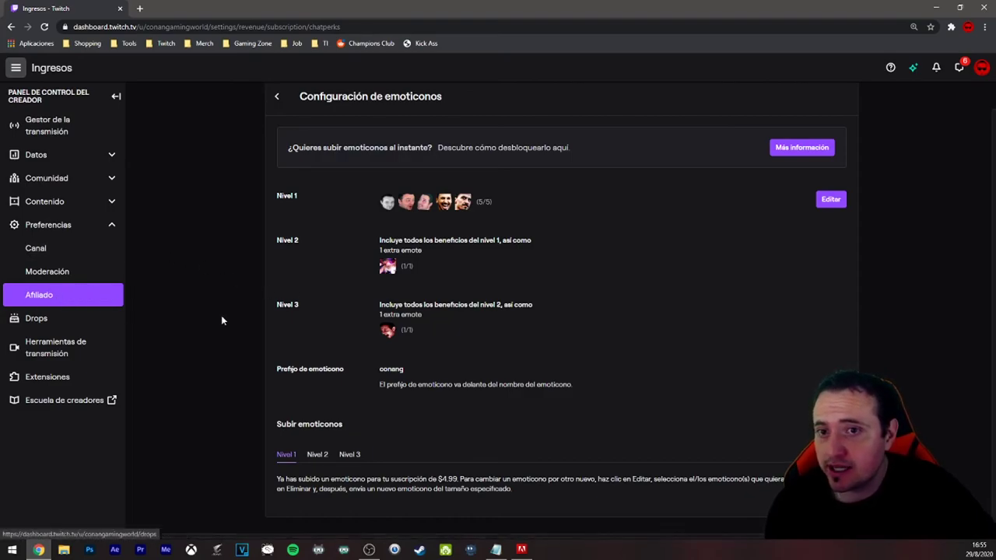
Go back to the Afiliado settings overview and reopen Emoticonos under Suscripciones.
scroll(286, 234, up, 1)
click(276, 125)
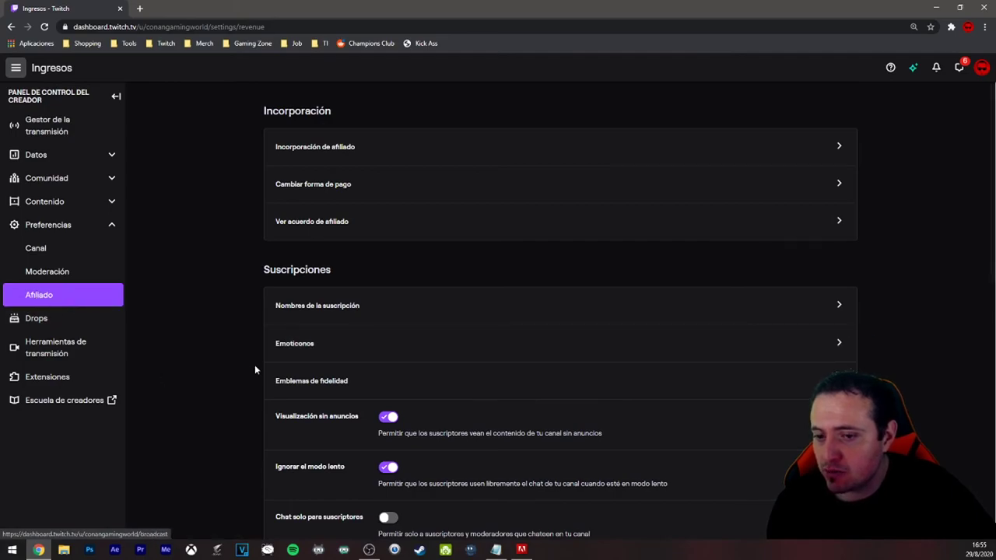
click(289, 354)
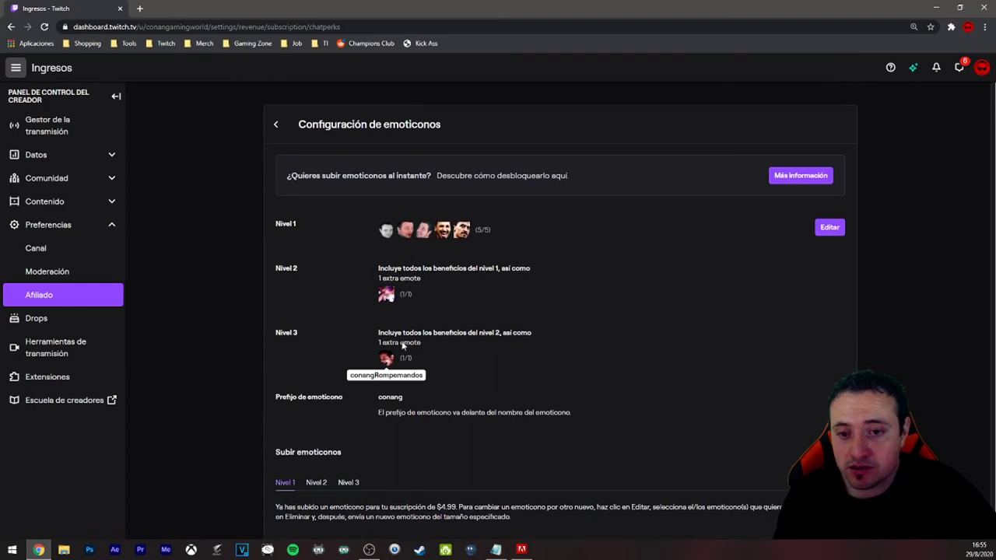
Open the subscriber emotes for editing, examine the deletion and upload options, and leave editing without selecting any emote.
click(837, 231)
scroll(363, 439, down, 2)
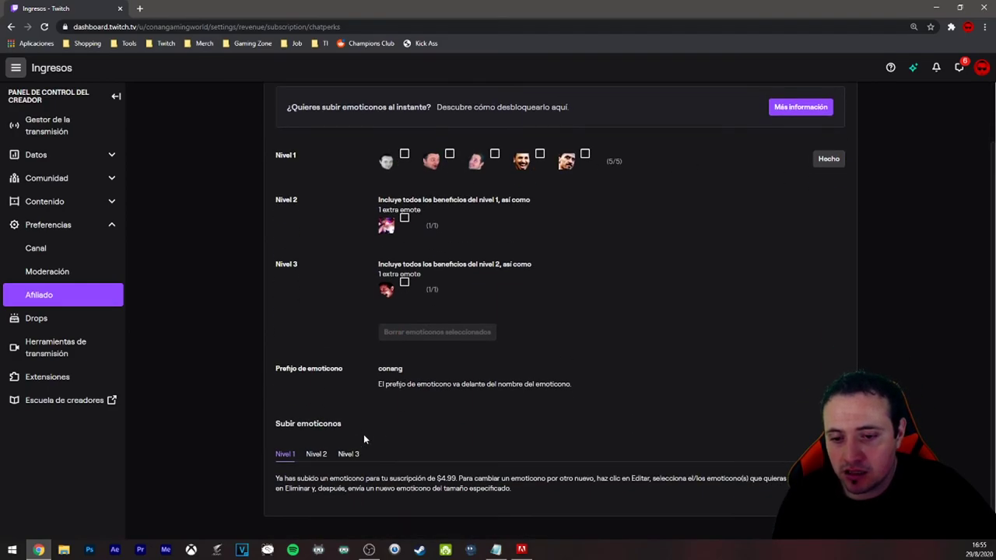
scroll(427, 324, up, 1)
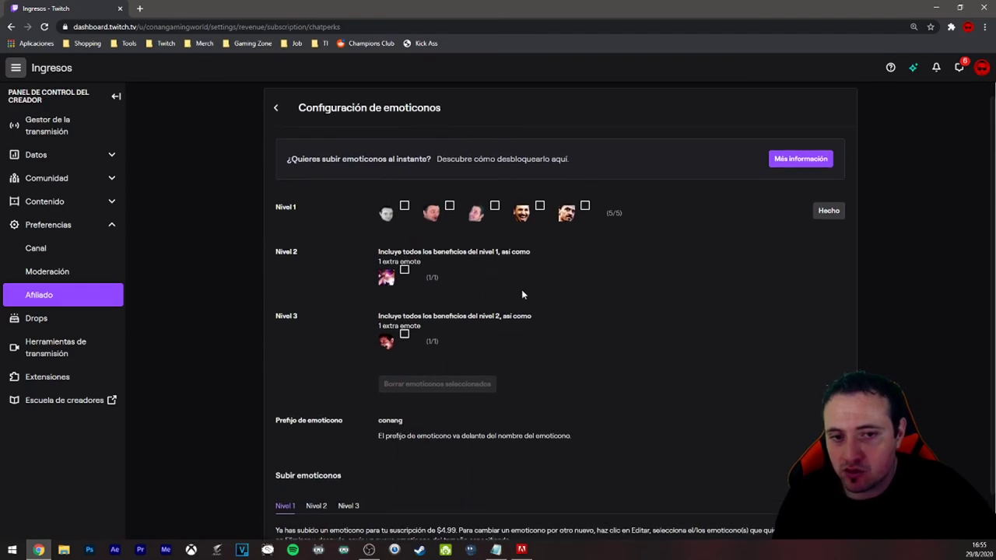
click(835, 211)
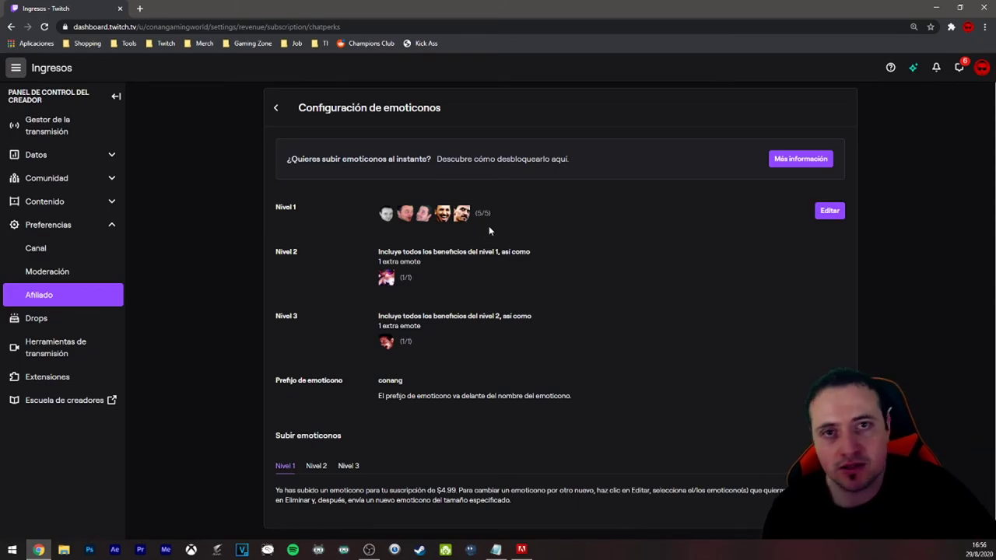
Minimize Chrome, check the PSD and PNG files in the Desktop's EmotesEjemplo folder in File Explorer, and close the window.
click(935, 7)
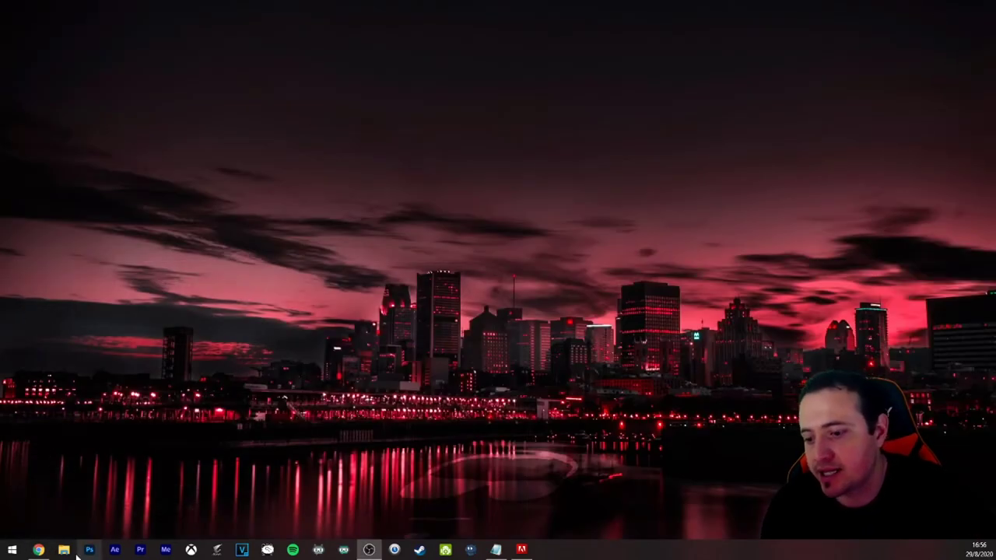
click(64, 549)
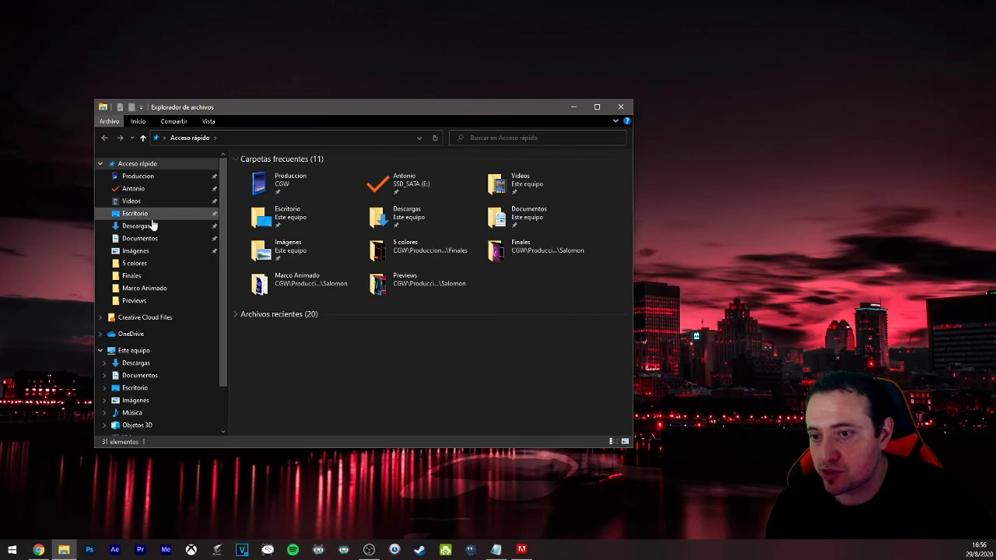
click(140, 213)
double_click(268, 166)
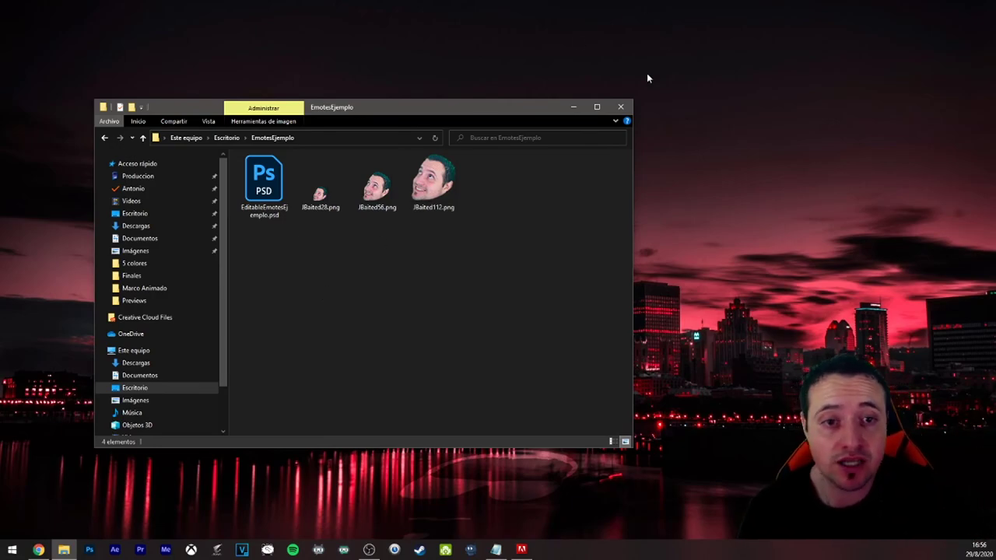
click(627, 107)
Refresh the desktop and switch back to the Twitch emote settings page in Chrome.
right_click(566, 152)
click(533, 187)
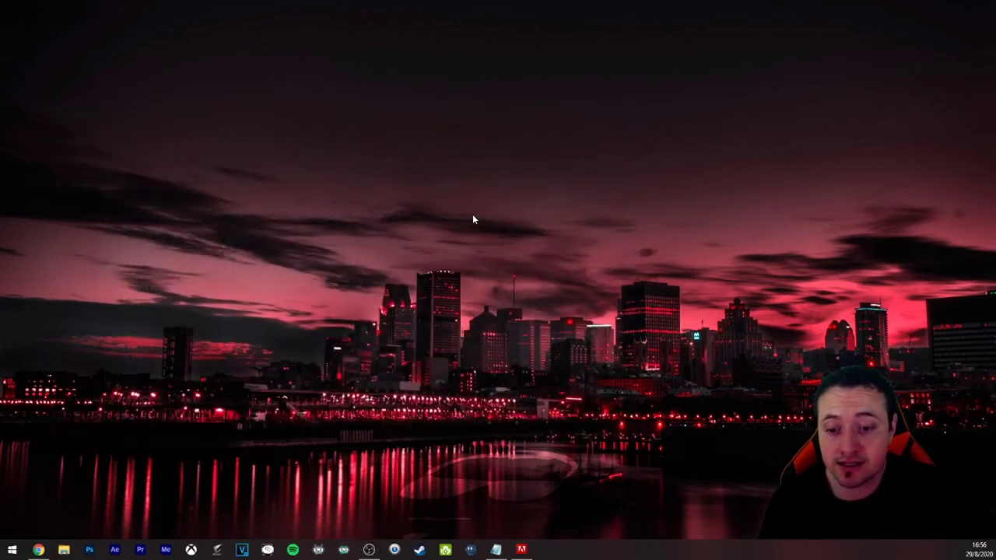
click(38, 549)
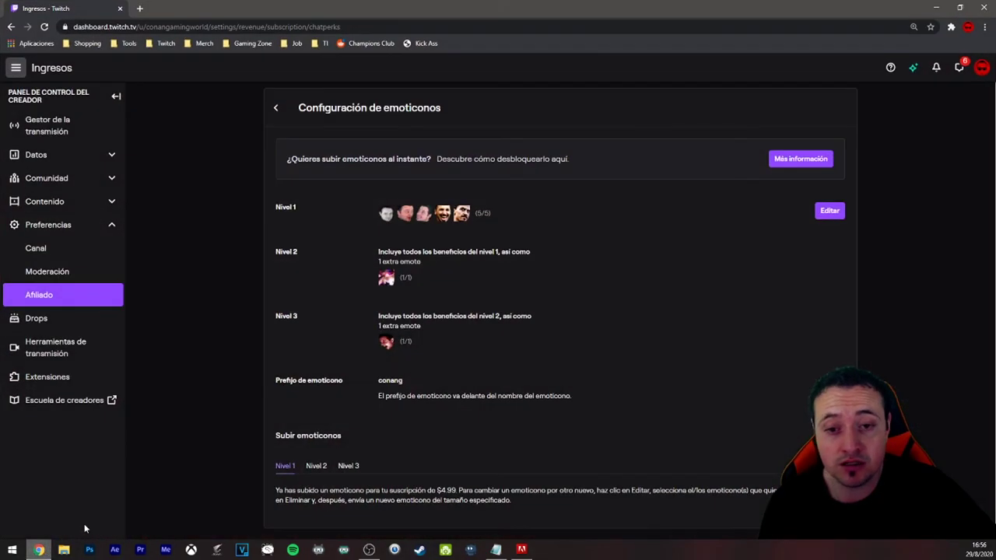